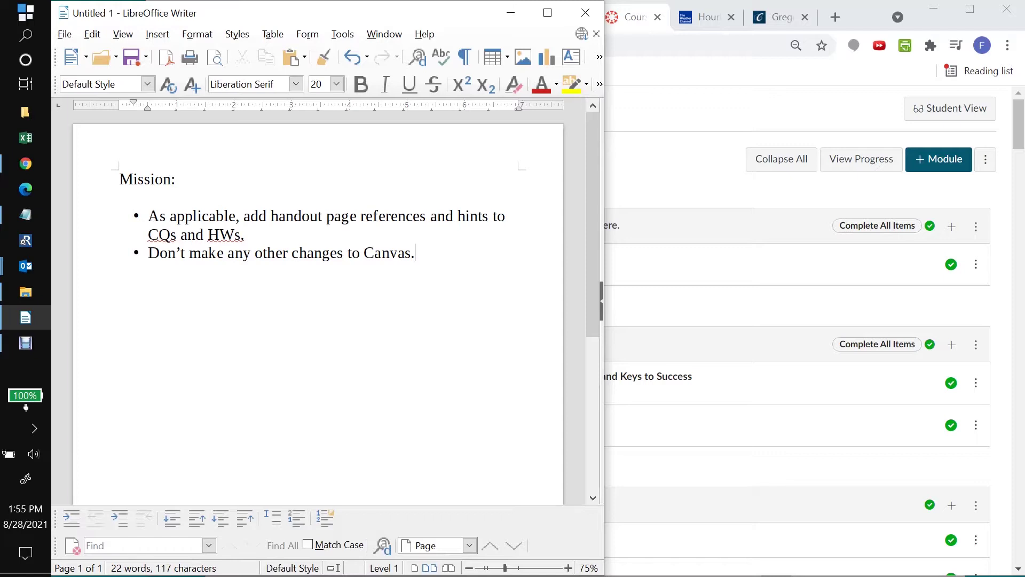
Open the Lecture Notes for CH04 page from the FIN301 course Modules
drag(148, 253, 415, 253)
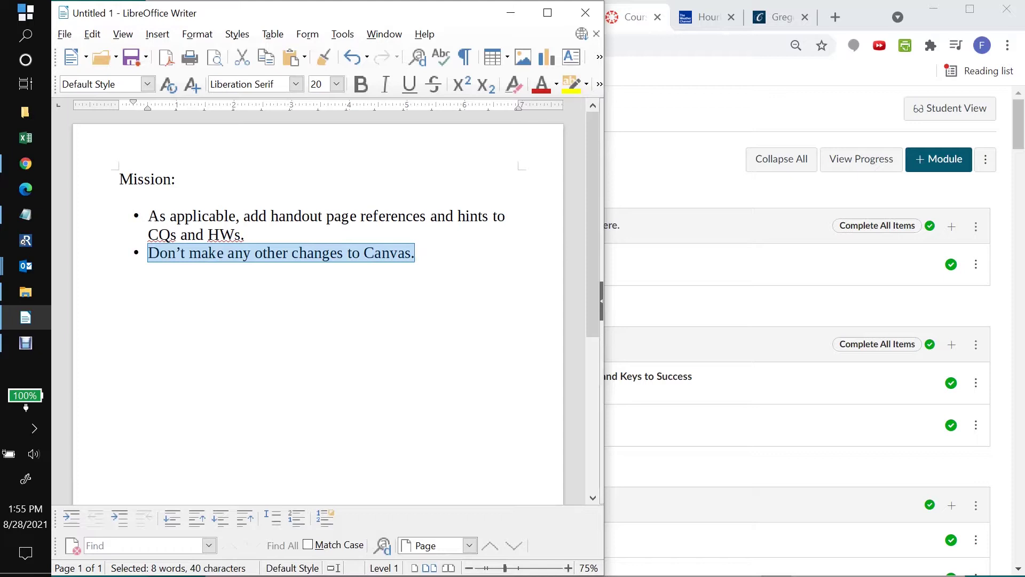
click(416, 252)
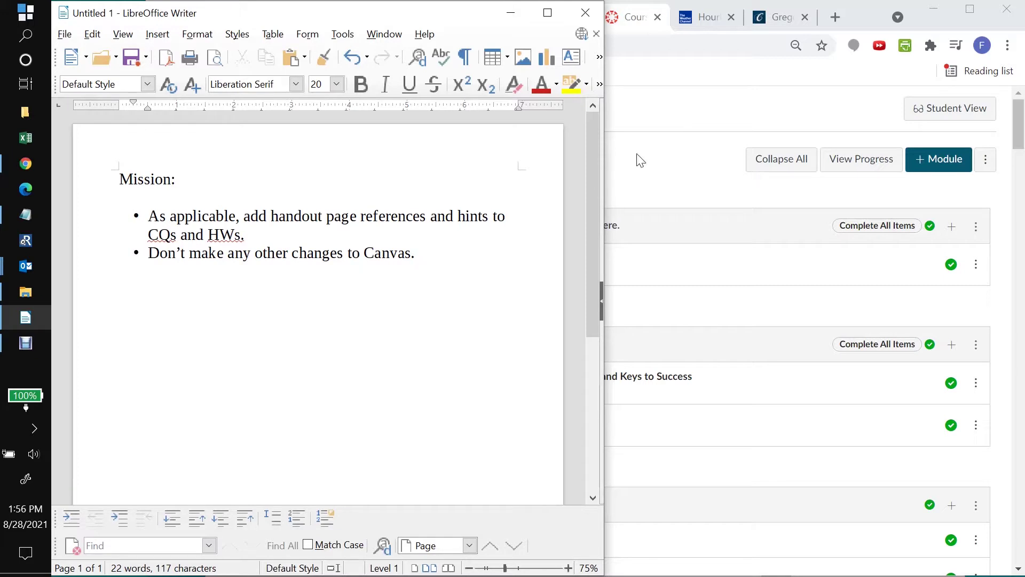
click(709, 114)
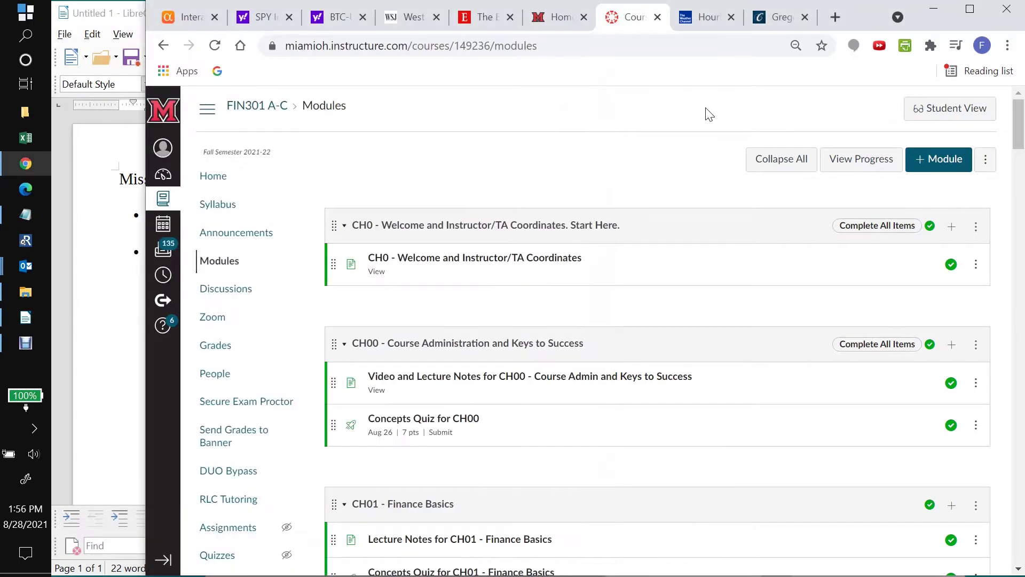
drag(1020, 134, 1023, 283)
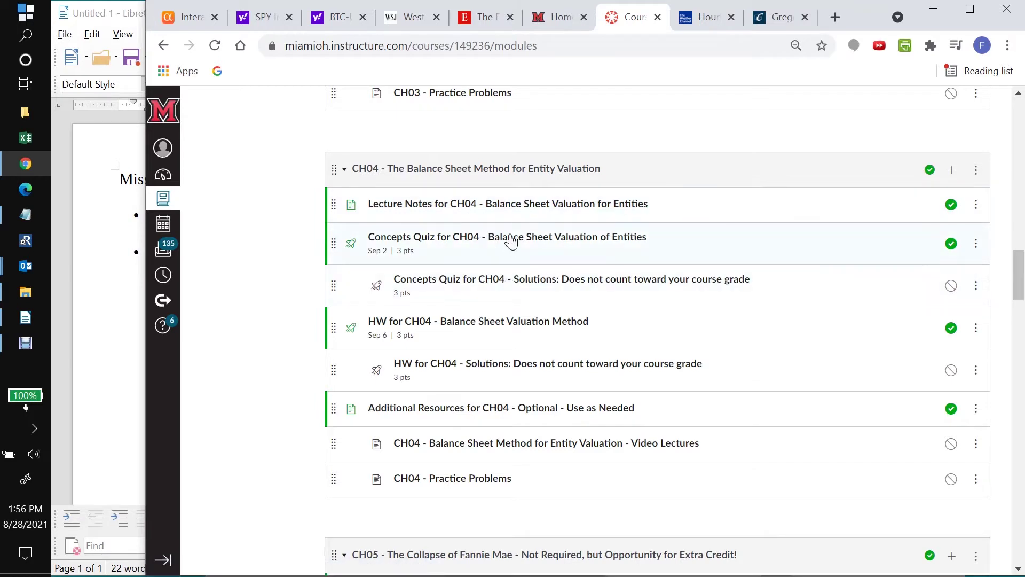
click(506, 205)
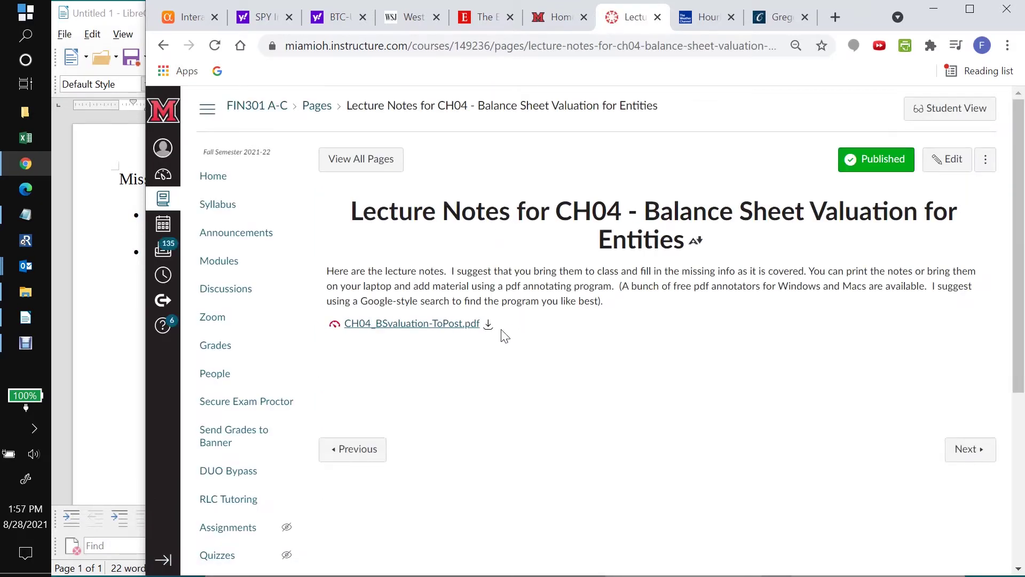
Download the CH04 lecture notes PDF, then go back to the Modules page
click(488, 331)
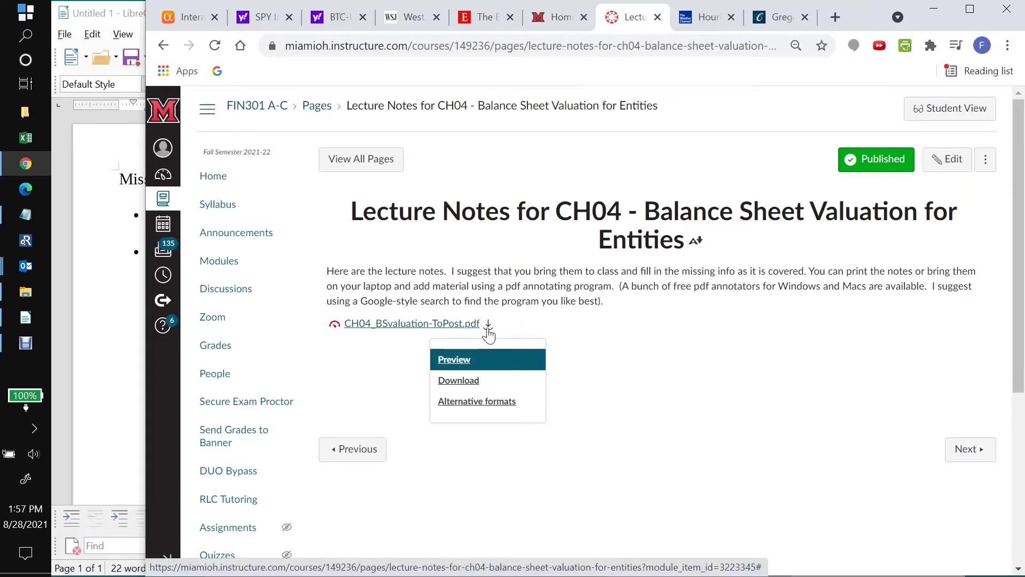
click(460, 382)
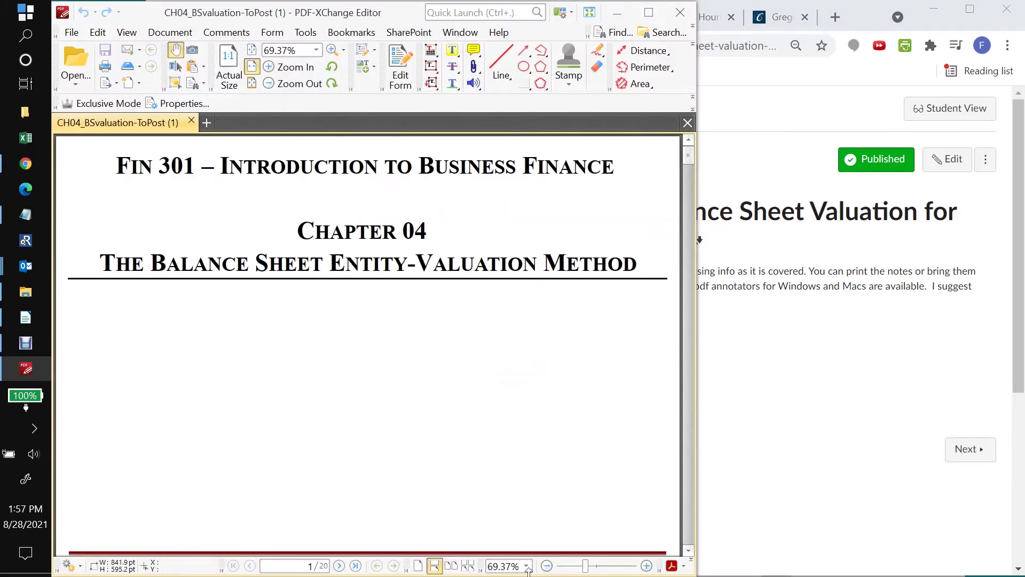
click(867, 18)
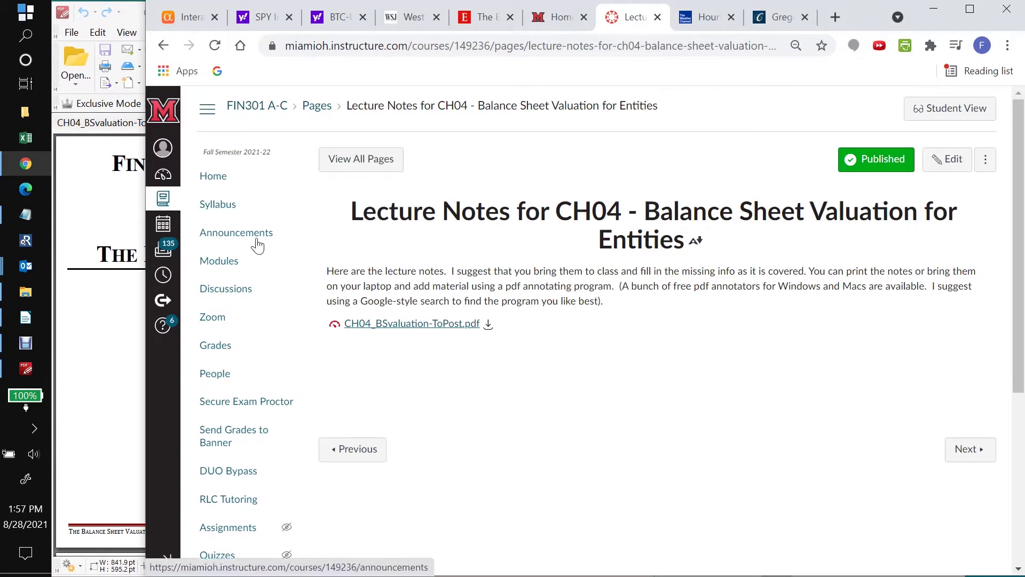
click(230, 266)
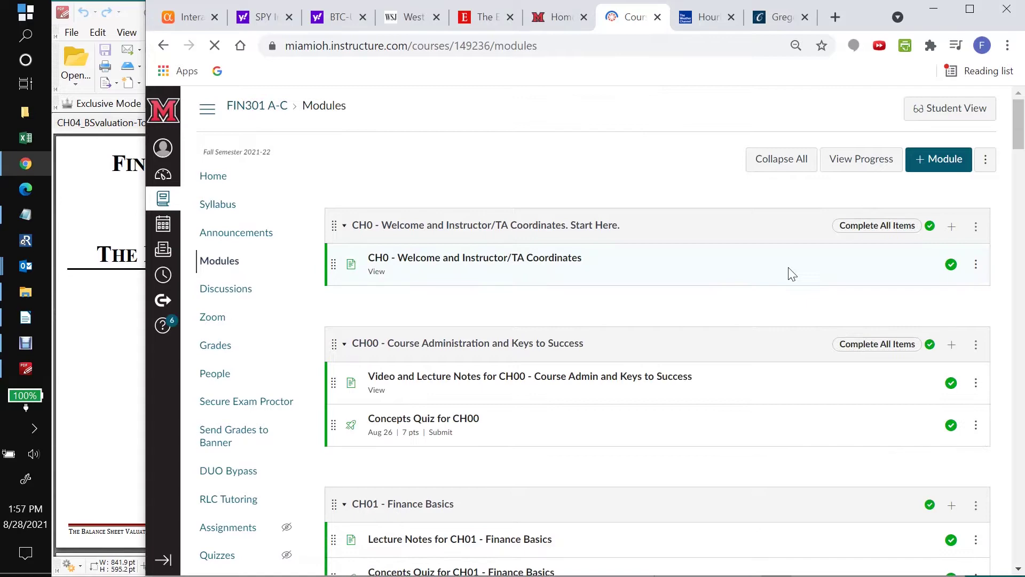
Open 'Concepts Quiz for CH04 - Balance Sheet Valuation of Entities' in edit mode
drag(1022, 128, 1021, 281)
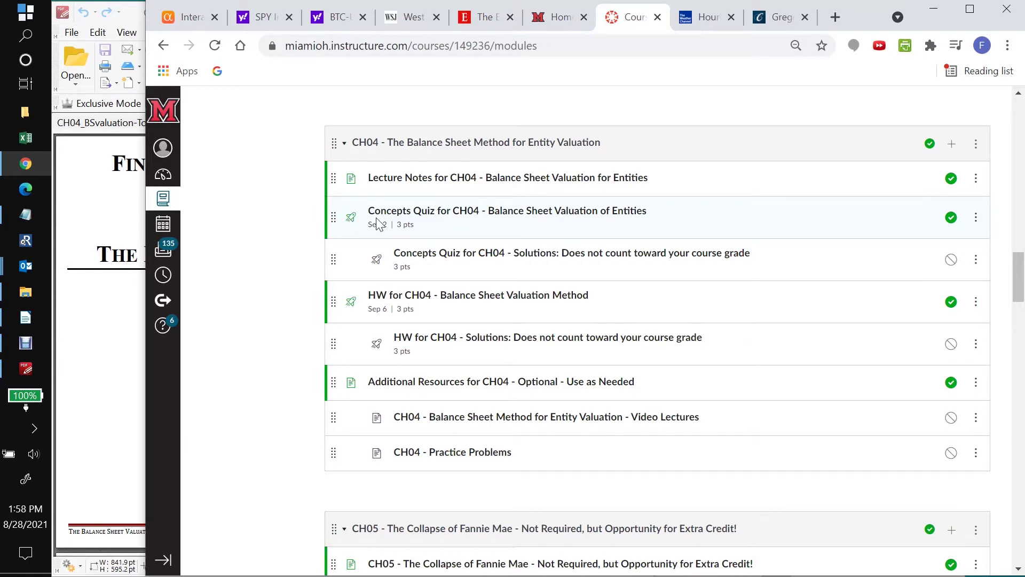
click(529, 223)
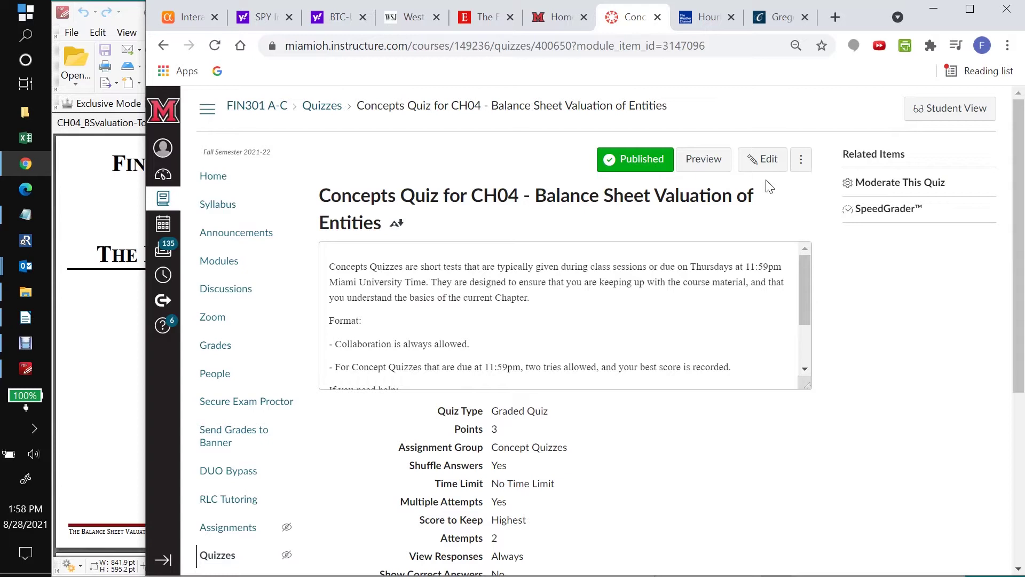
click(762, 166)
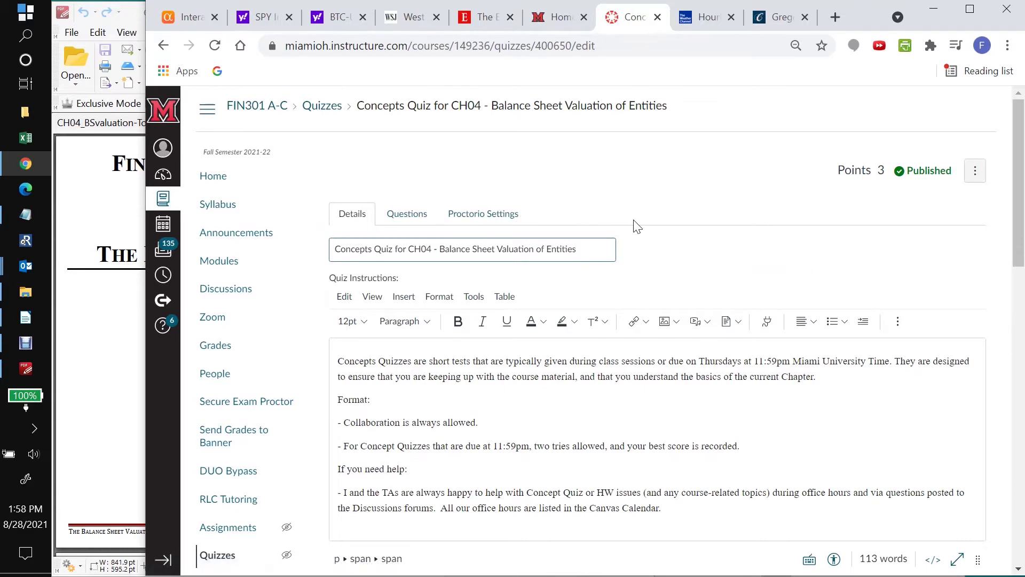
mouse_move(1019, 228)
mouse_down()
mouse_move(1024, 540)
mouse_move(1022, 223)
mouse_up()
Turn on Show Question Details, then review the 4,500,000 intrinsic-value question without changes
click(408, 218)
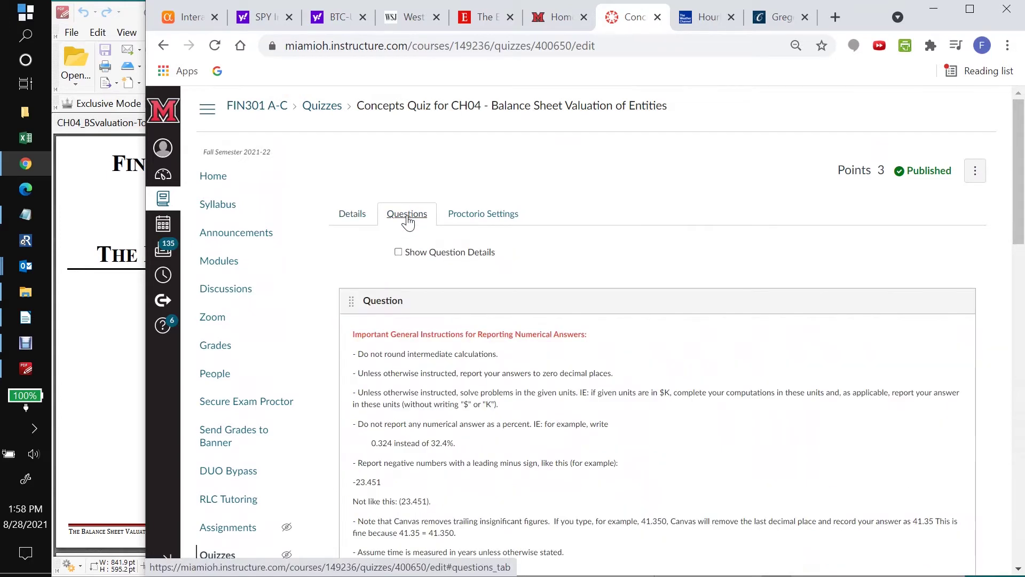
click(398, 253)
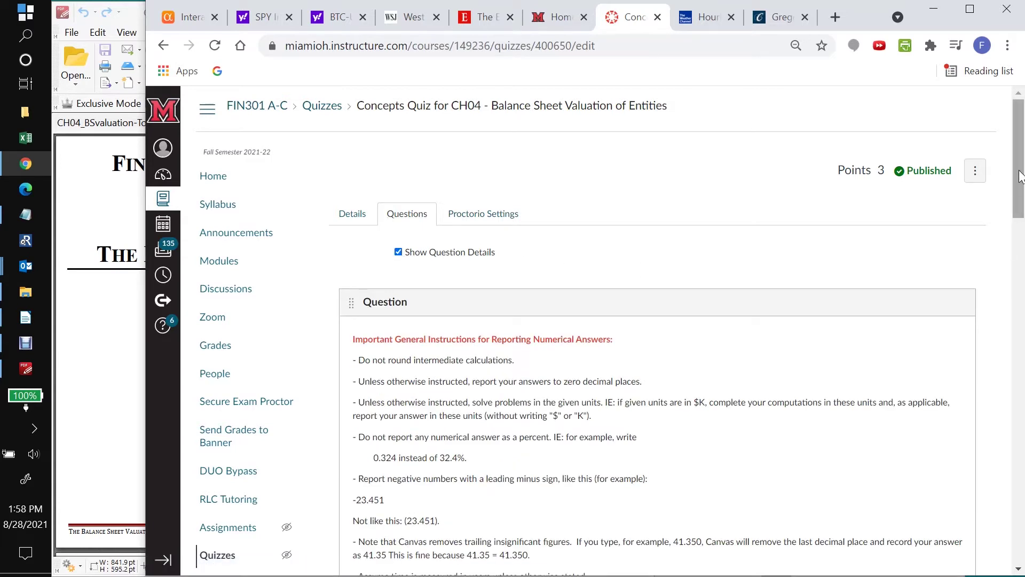
drag(1022, 176, 1024, 427)
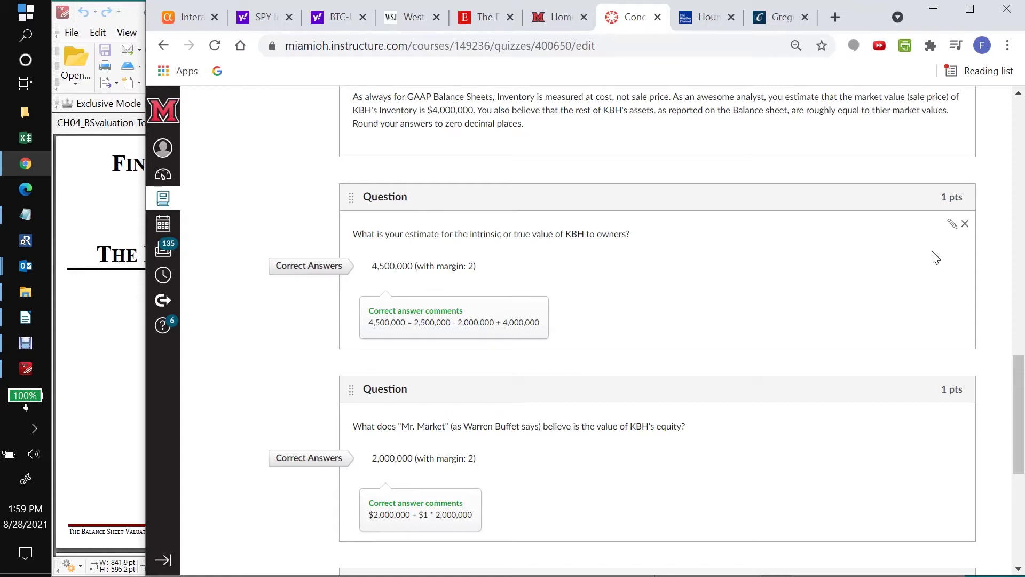
click(953, 225)
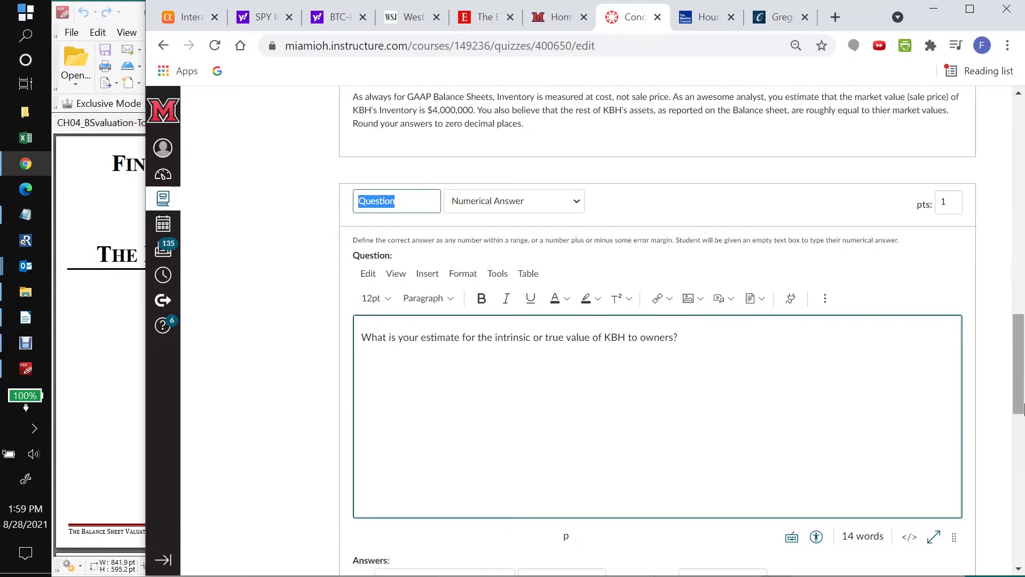
drag(1020, 400, 1020, 451)
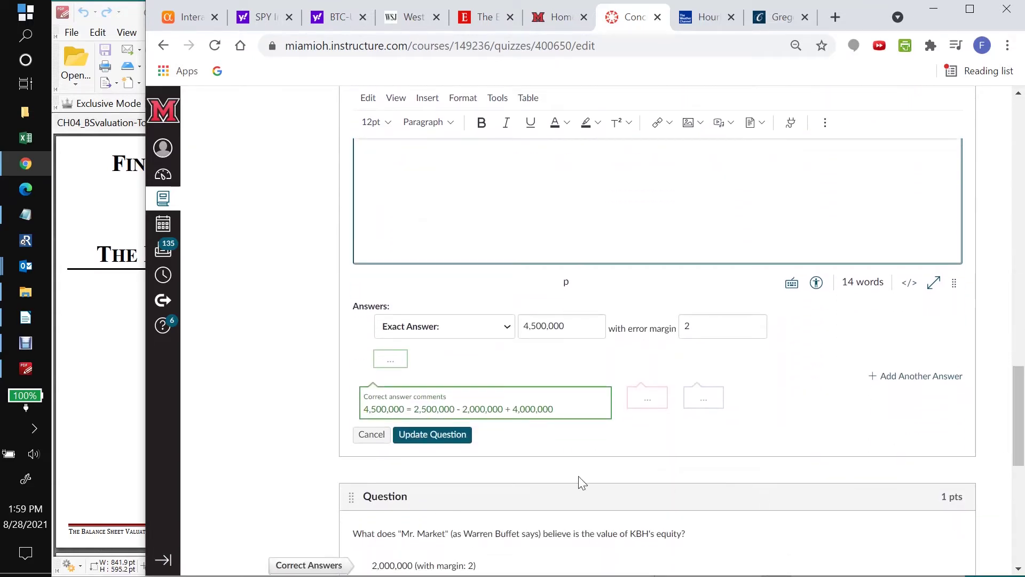
click(377, 439)
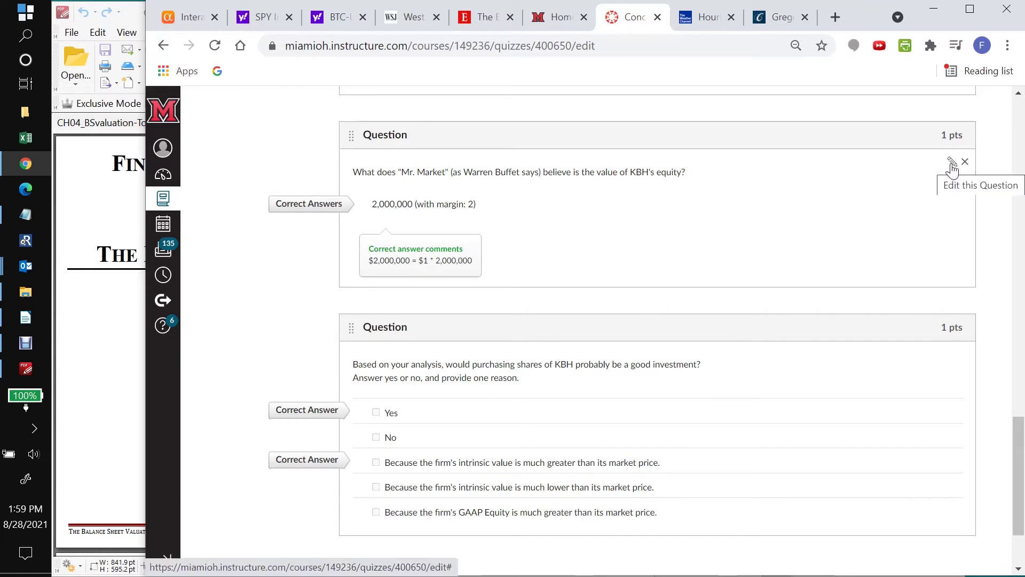
Open the Mr. Market question and scroll to its 2,000,000 answer and comment
click(952, 163)
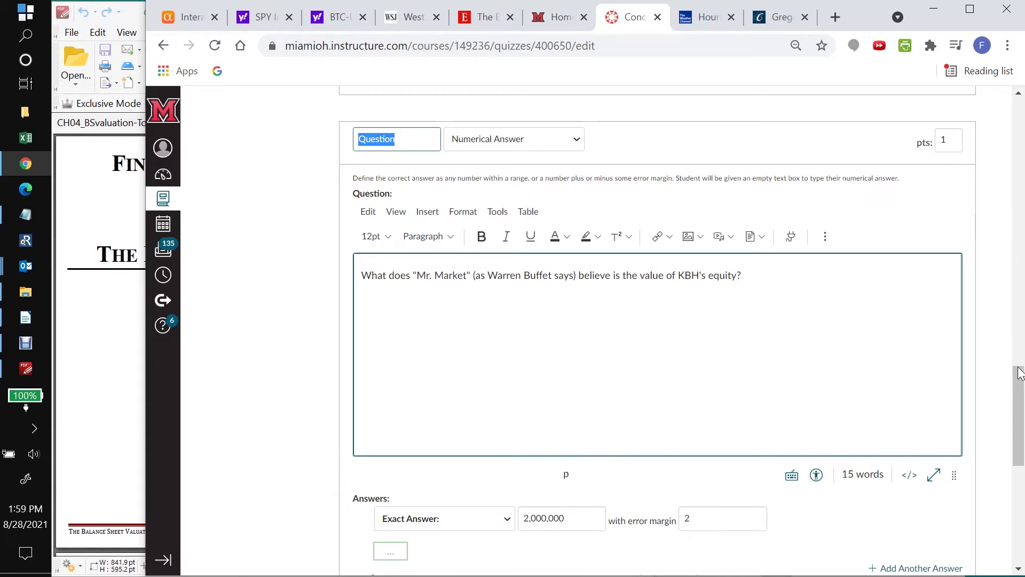
scroll(1022, 375, up, 2)
drag(1022, 376, 1023, 432)
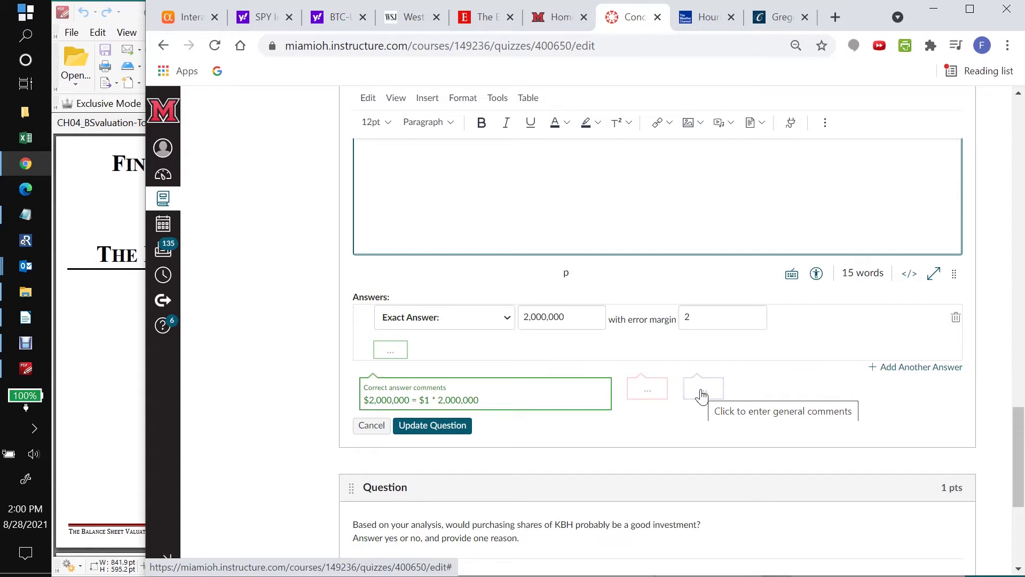
Add an empty general answer comment to the Mr. Market question, then bring up the handout
click(702, 396)
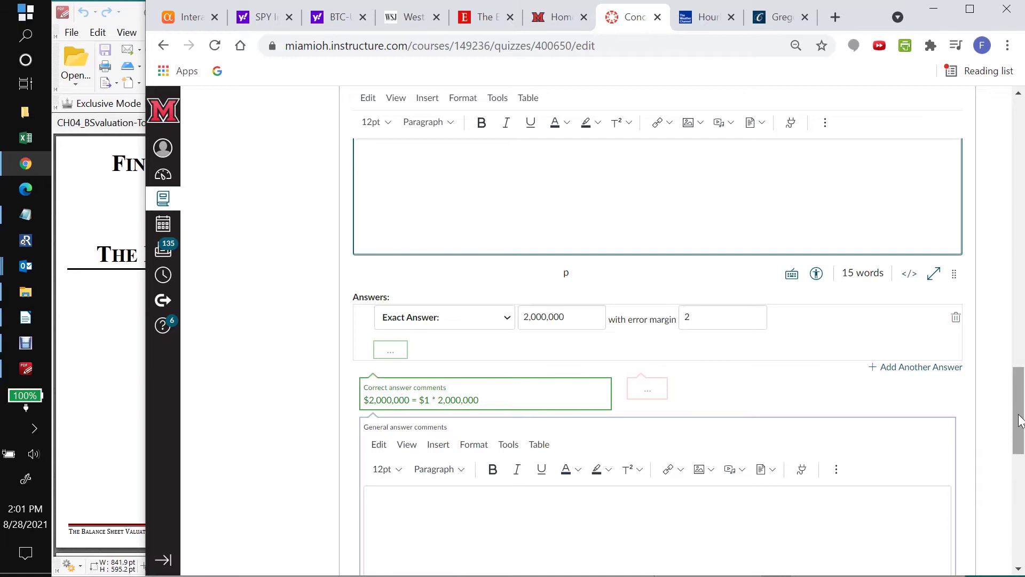
drag(1021, 421, 1018, 463)
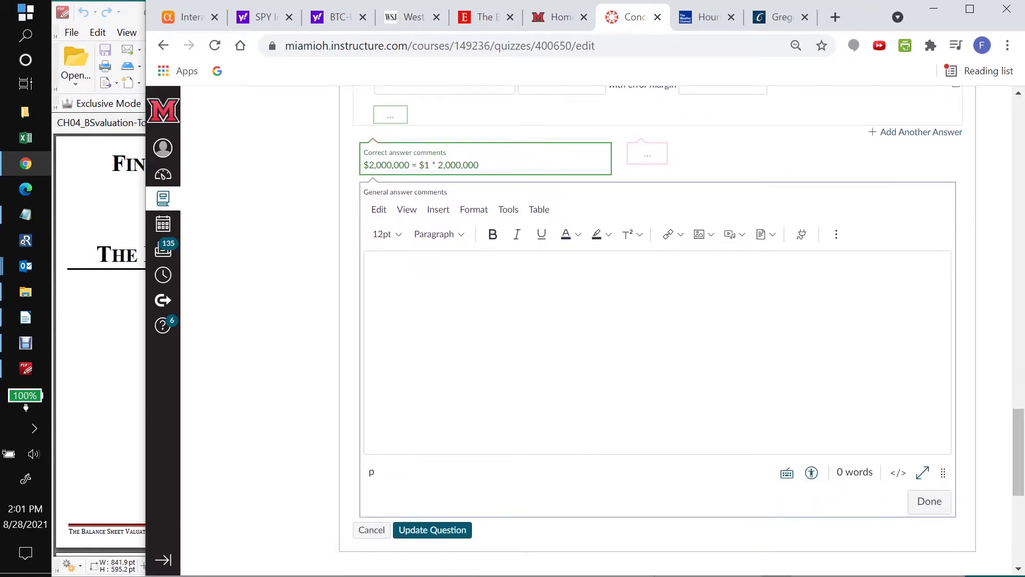
click(372, 273)
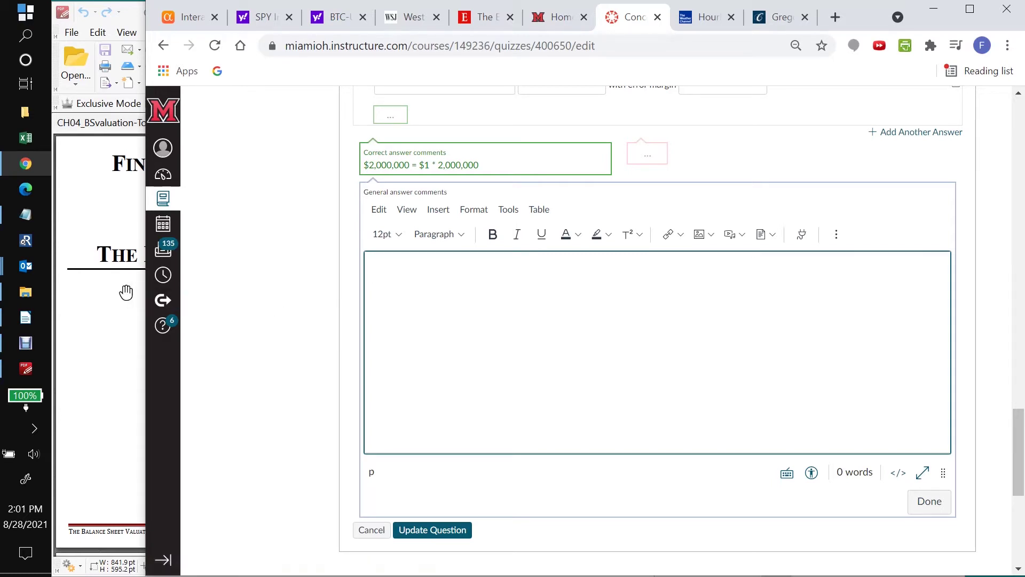
click(126, 292)
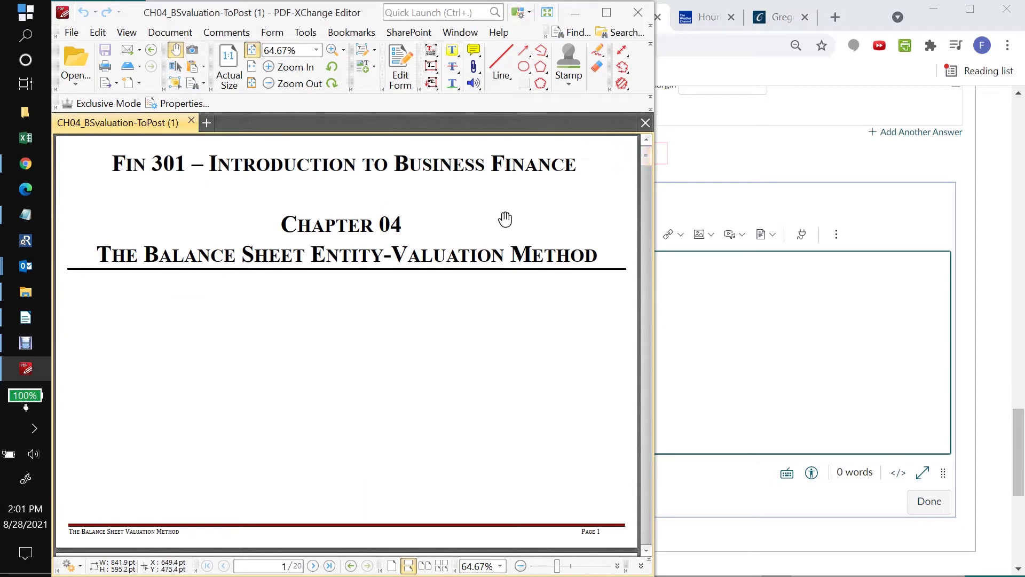
Search the handout for 'Market', then paste the page-3 Lecture Handout reference into the comment
key(ctrl+f)
text(Market)
key(Return)
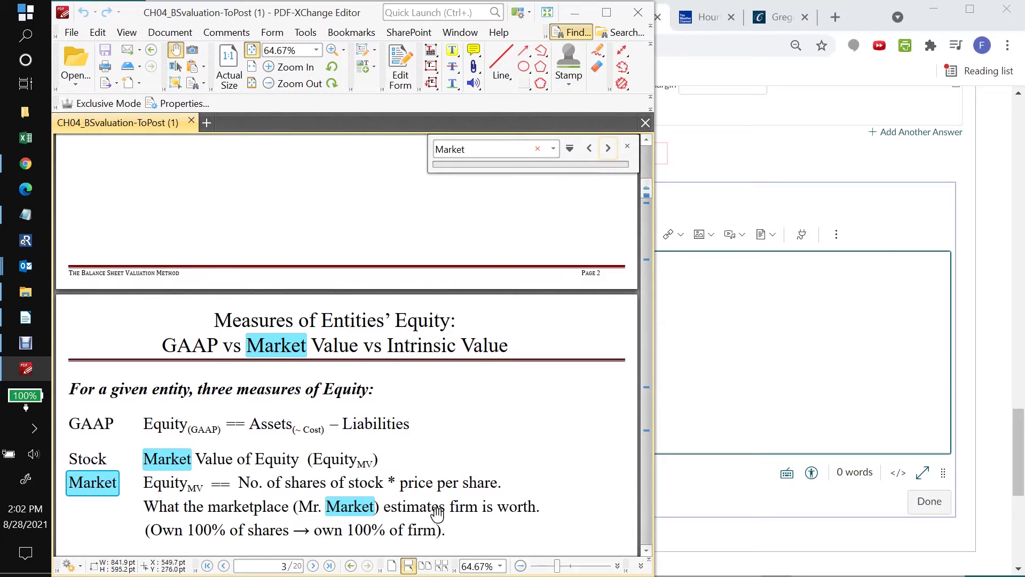
click(646, 550)
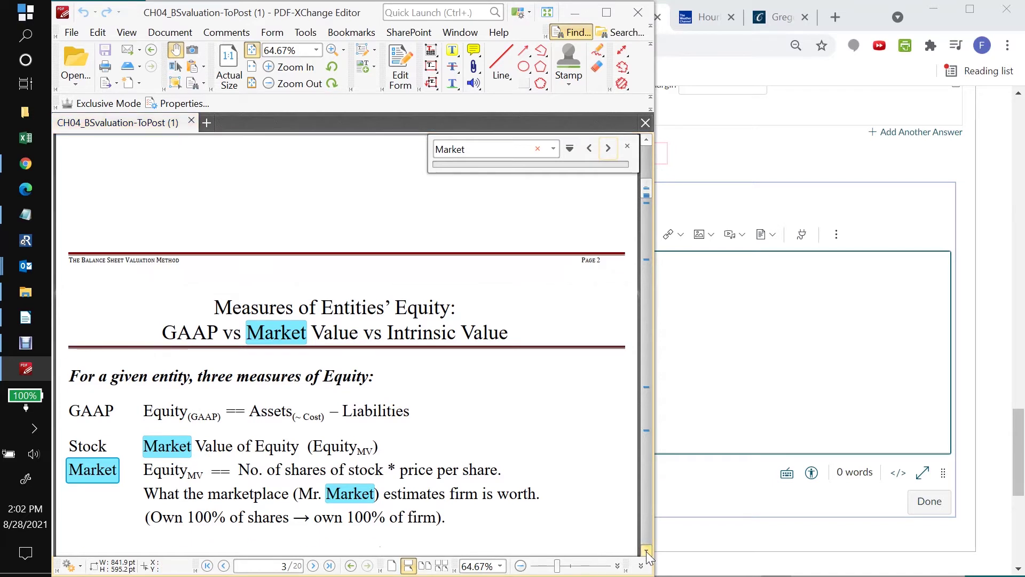
drag(646, 551, 647, 551)
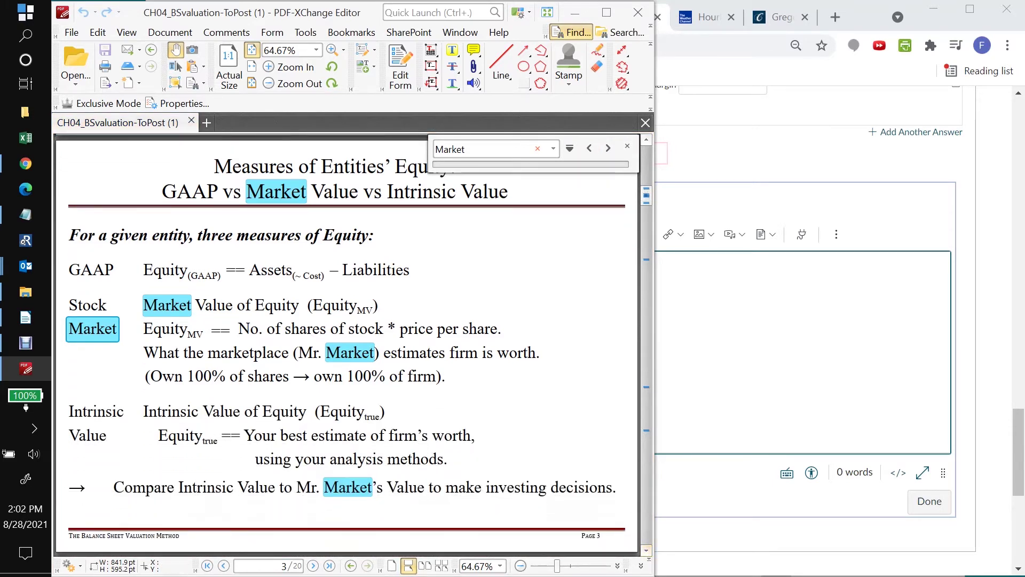
key(alt+Tab)
text(This material is discussed on page 3 of the Lecture Handout.)
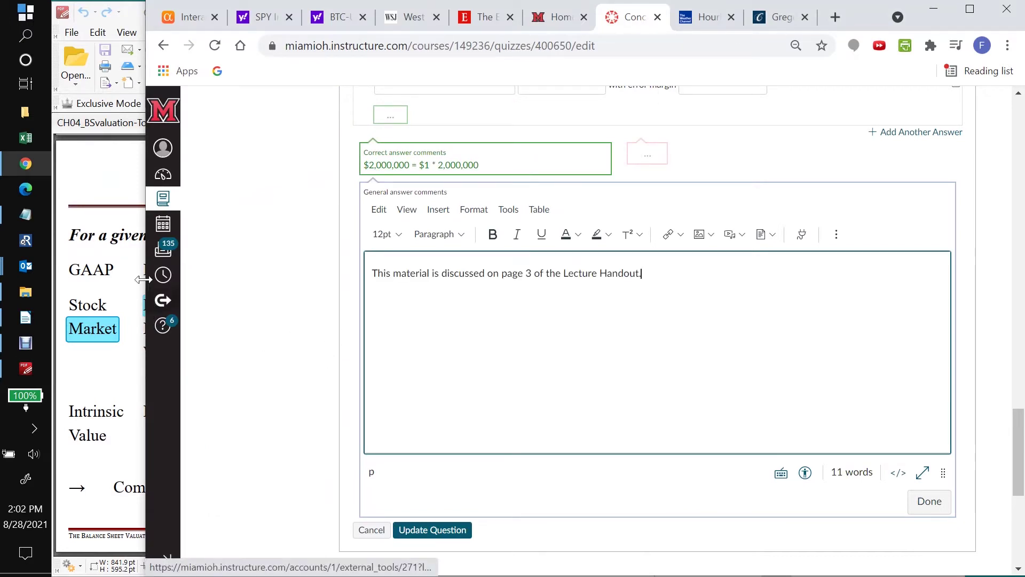
Recheck the handout, then return to the Mr. Market question's page-3 comment
click(126, 224)
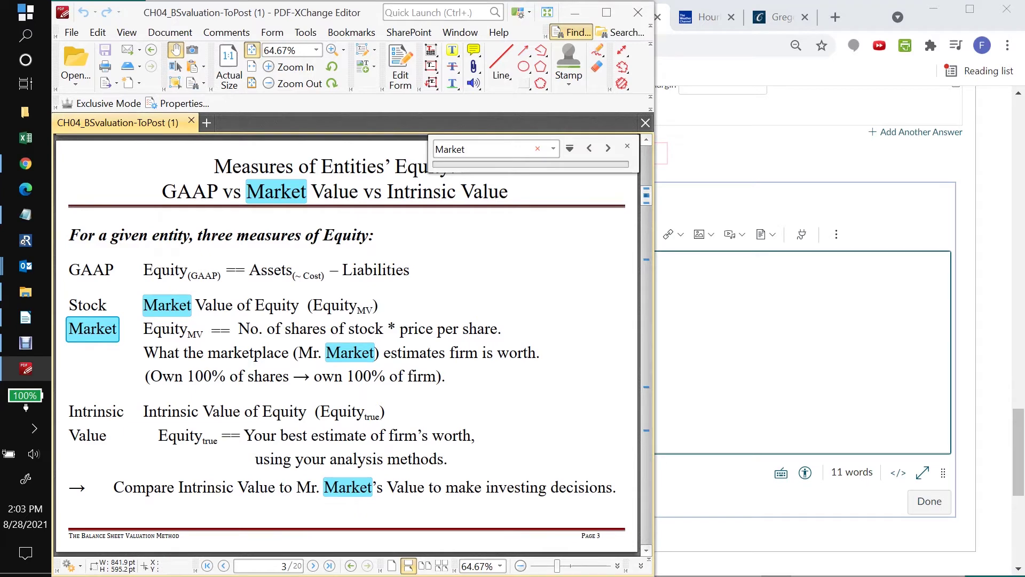
key(alt+Tab)
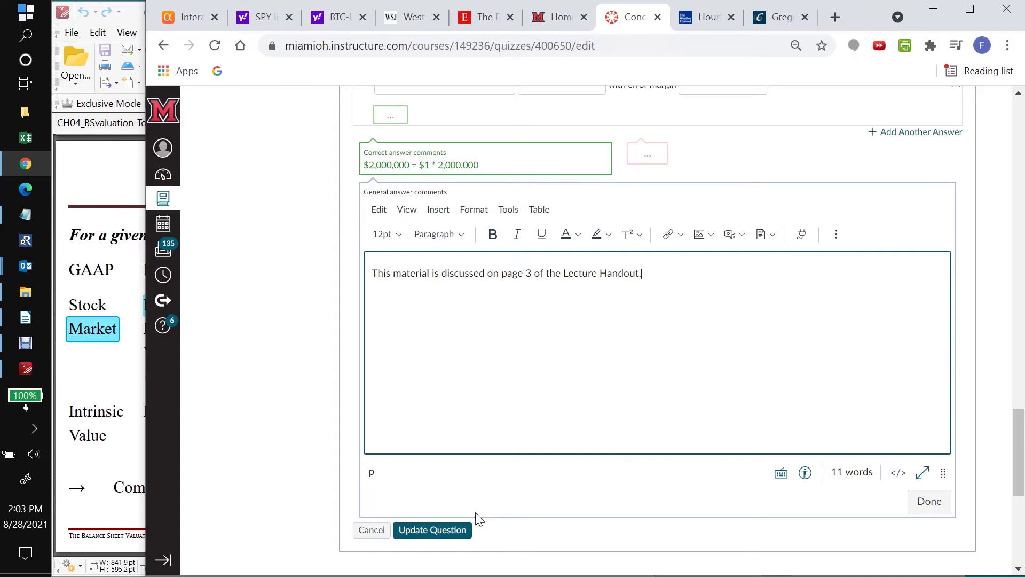
click(459, 531)
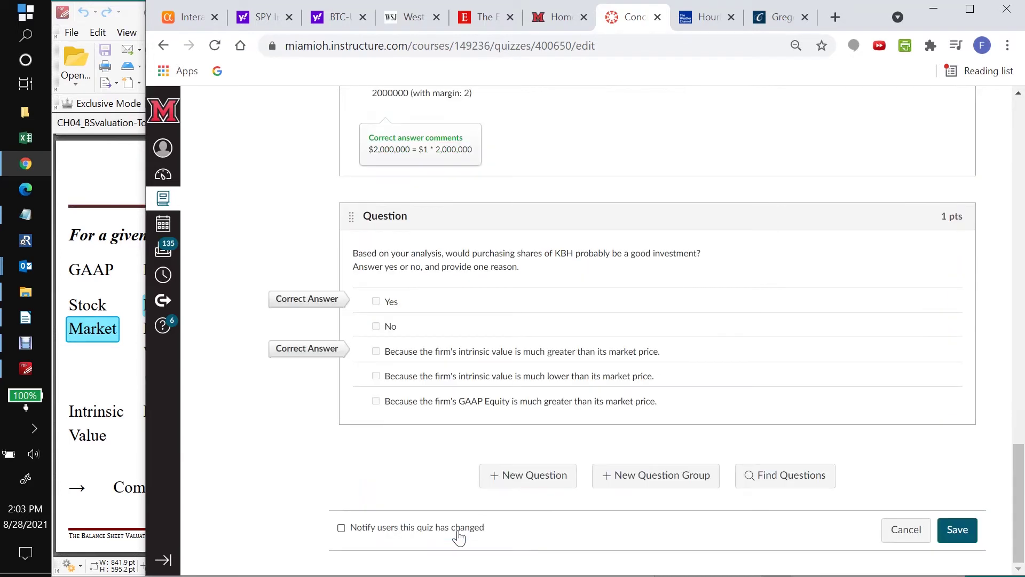
scroll(1022, 446, up, 1)
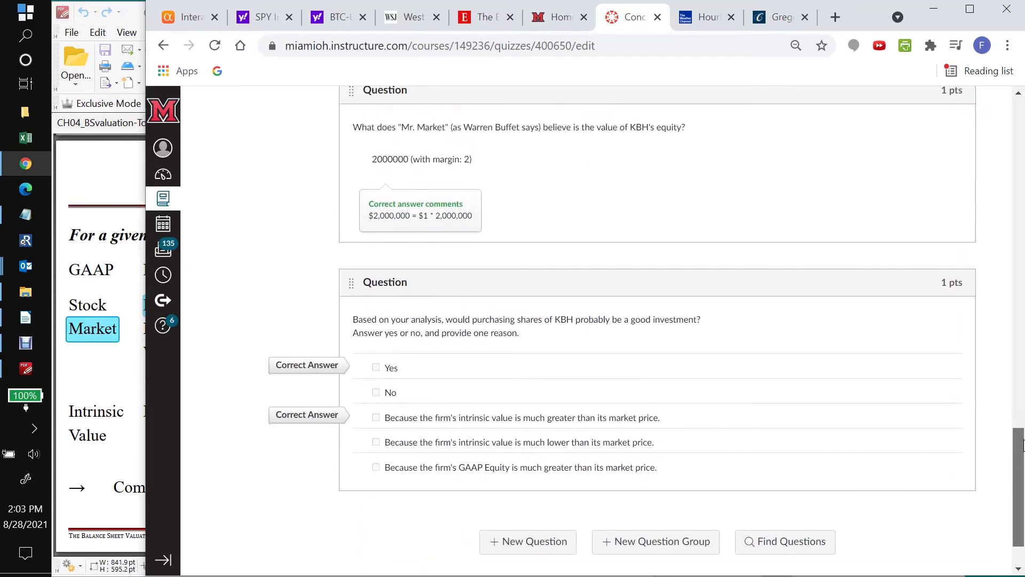
scroll(1023, 446, up, 4)
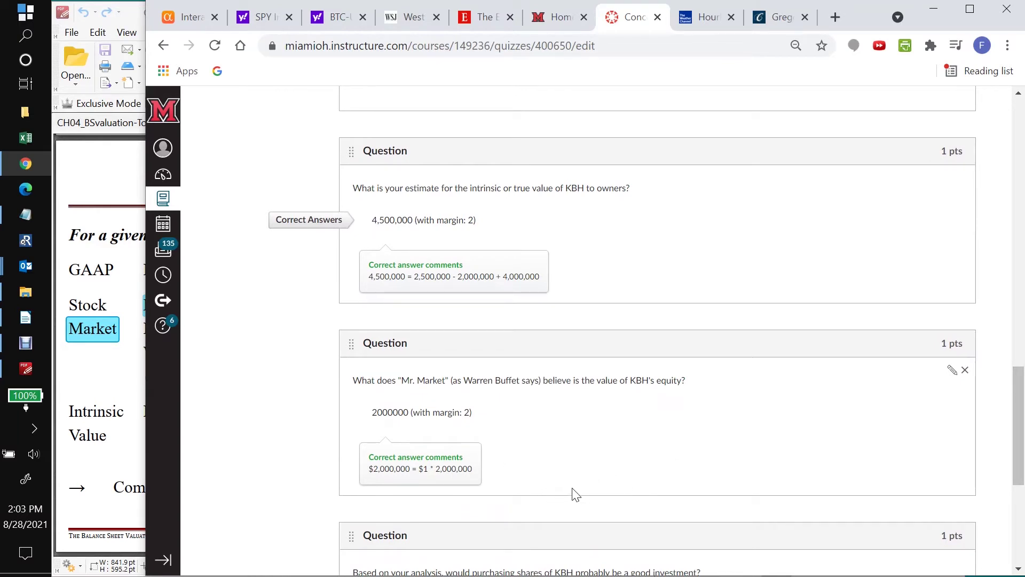
click(953, 376)
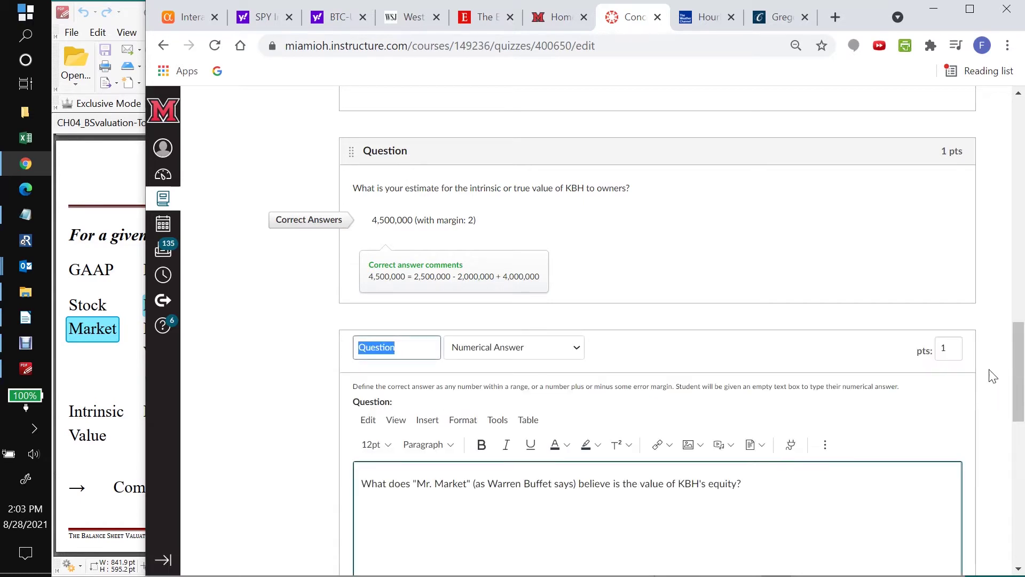
scroll(1022, 411, down, 3)
scroll(1022, 412, down, 5)
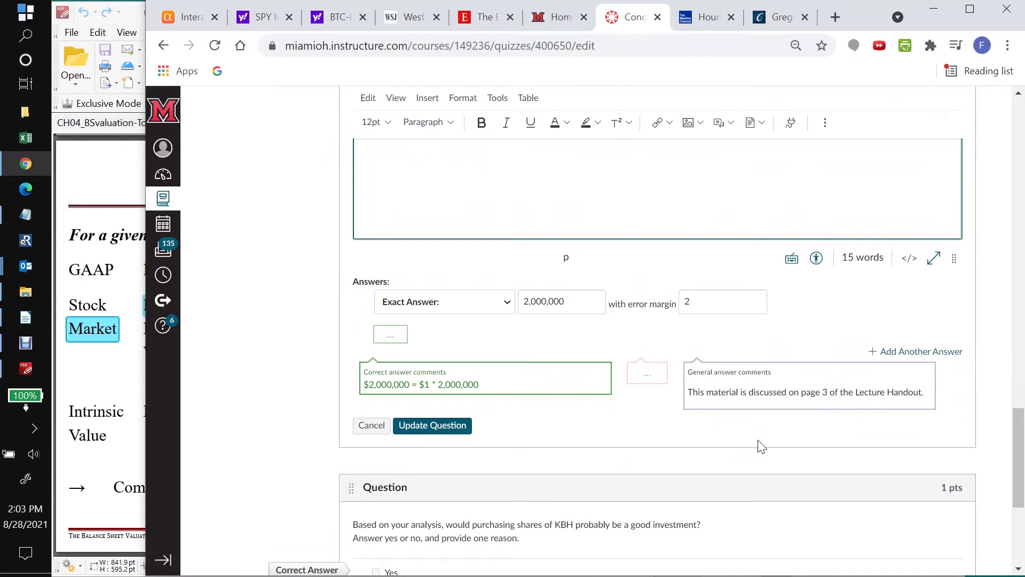
click(441, 432)
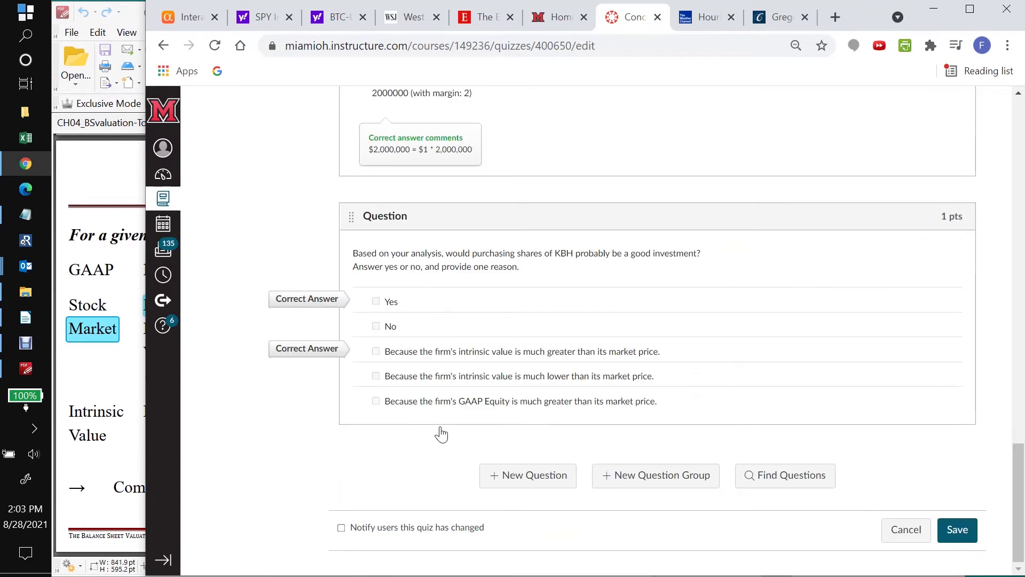
drag(1019, 454, 1022, 370)
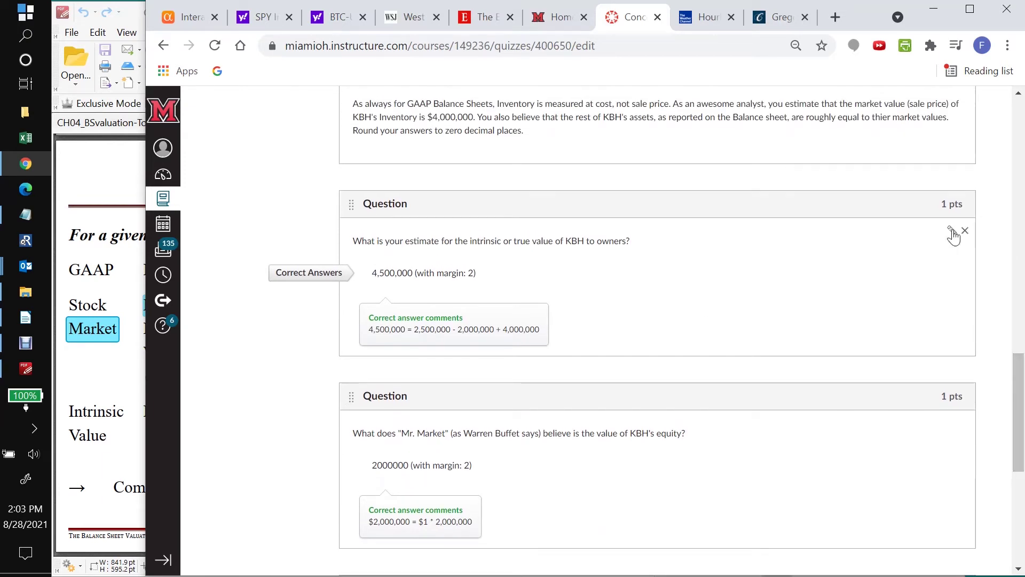
Open the 4,500,000 intrinsic-value question and reread the KBH share and inventory details
click(952, 230)
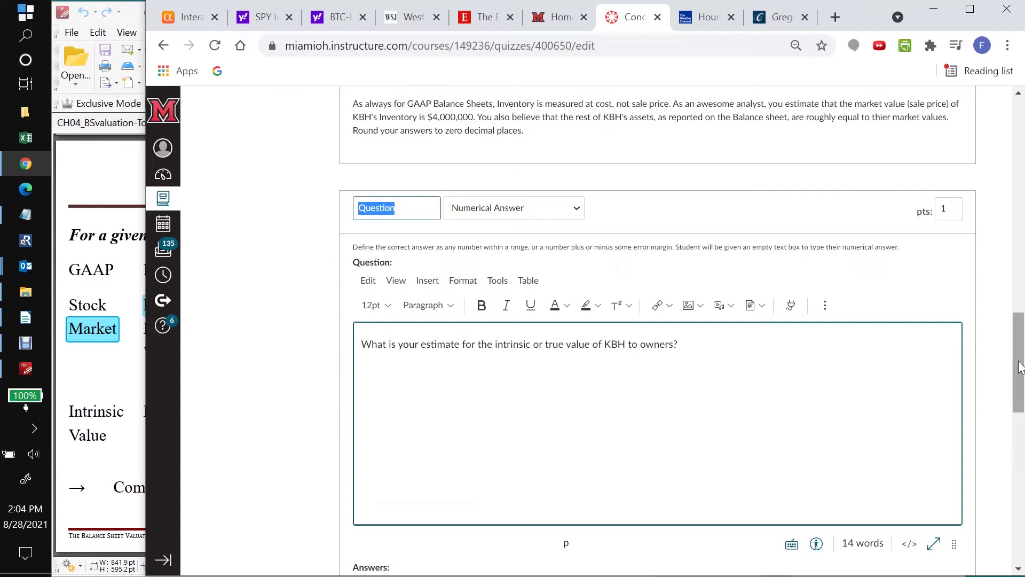
drag(1021, 367, 1023, 260)
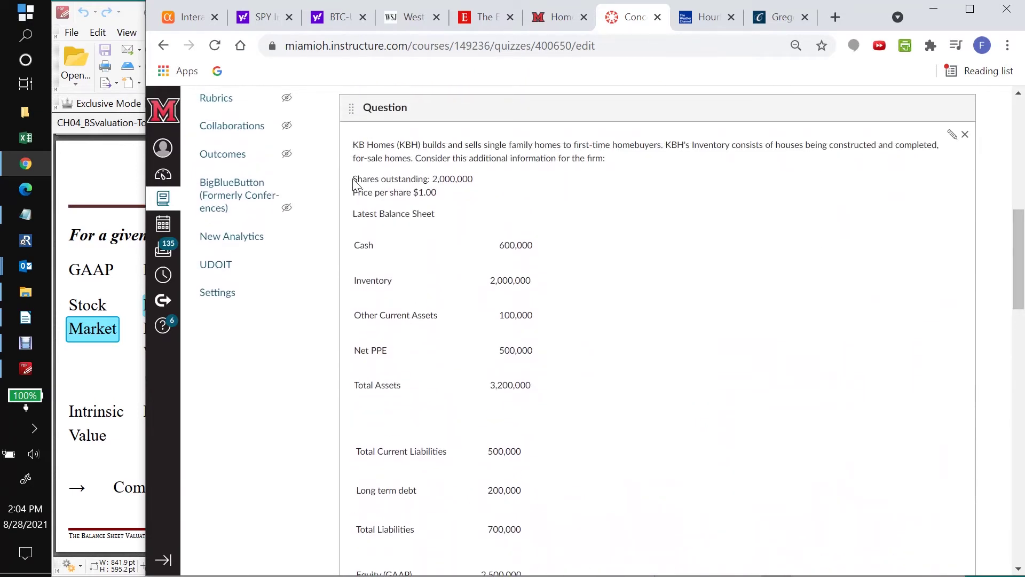
drag(353, 179, 455, 204)
click(571, 213)
drag(1021, 266, 1022, 309)
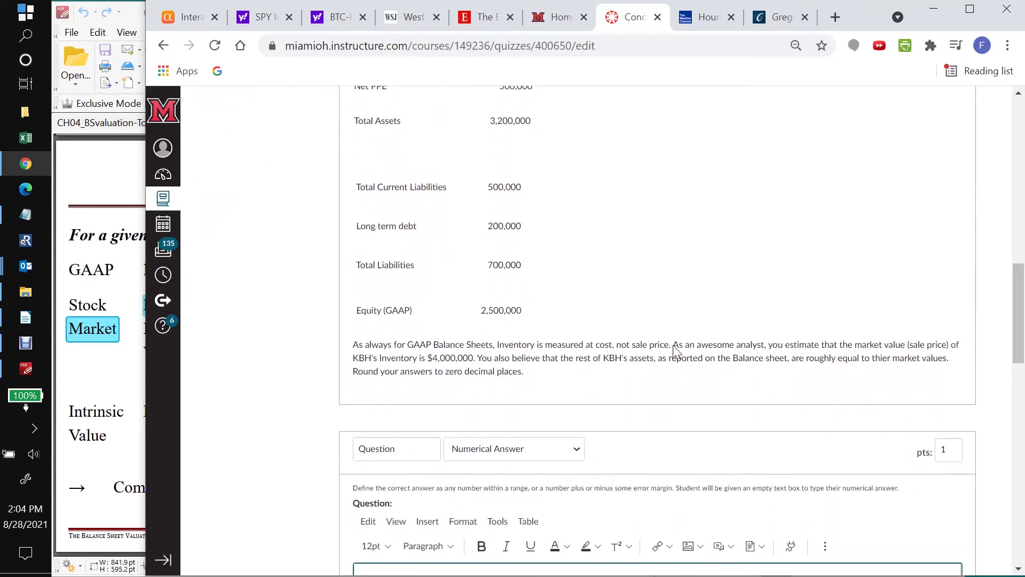
drag(673, 345, 692, 374)
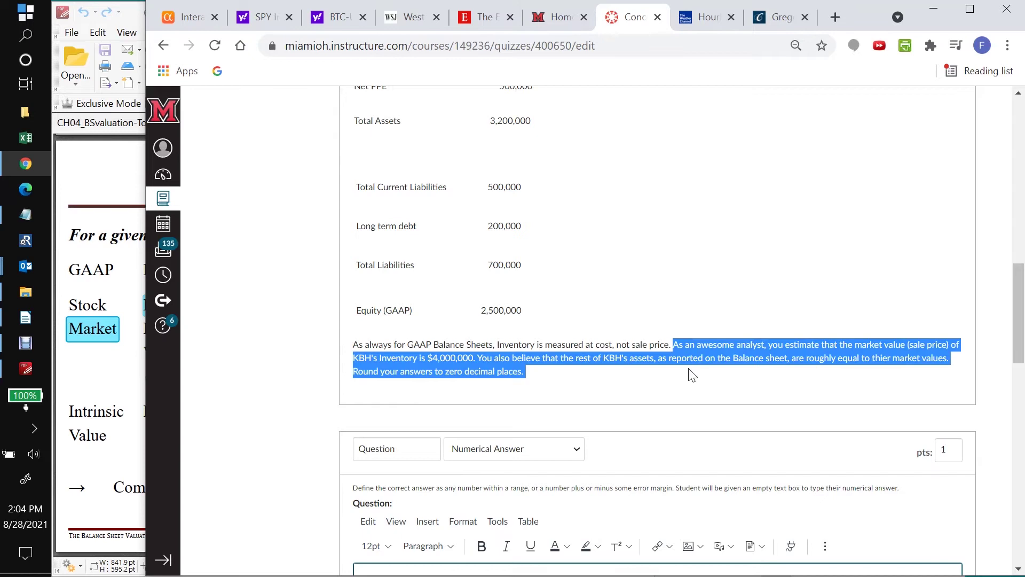
click(373, 372)
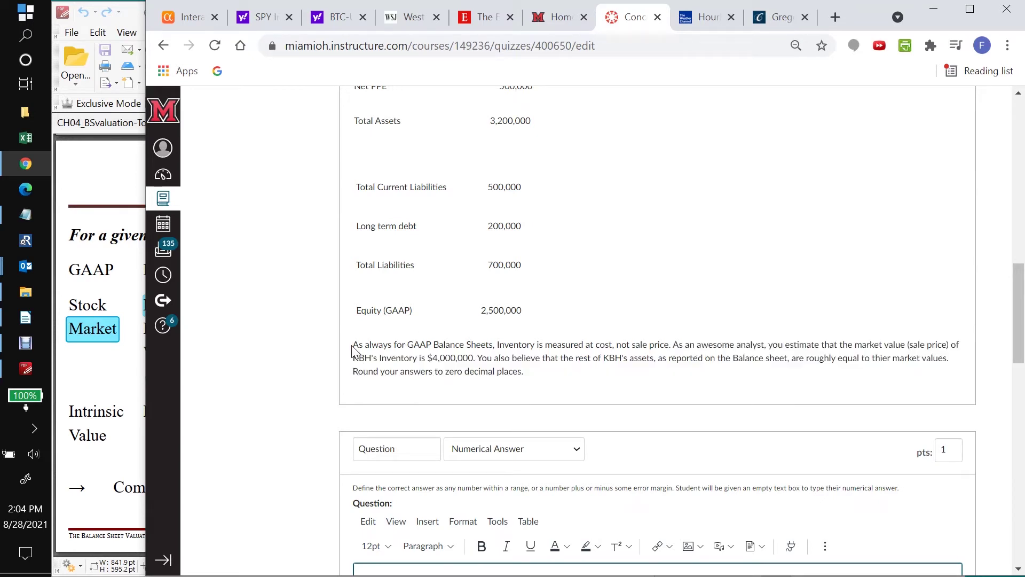
drag(353, 346, 665, 346)
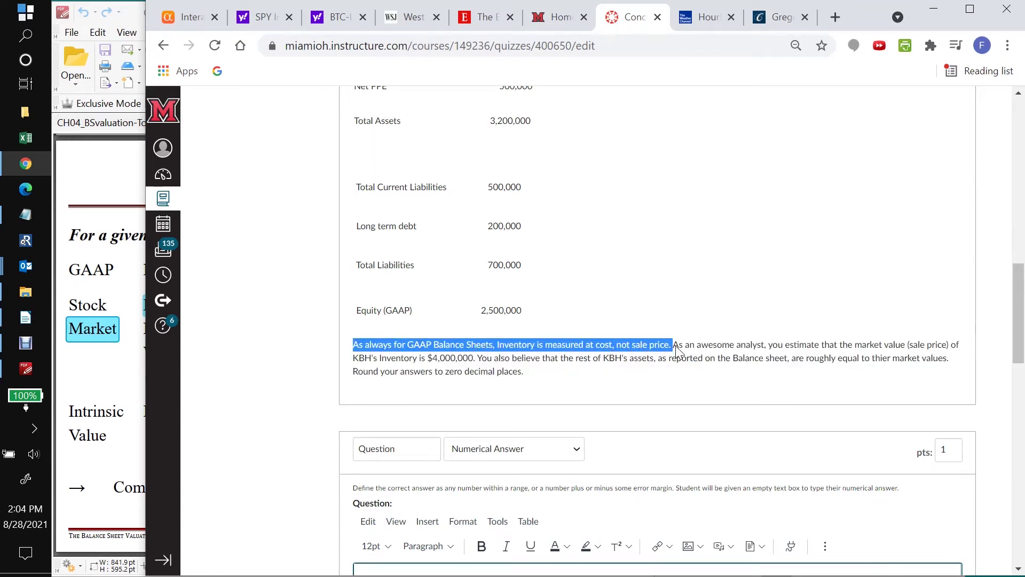
click(677, 377)
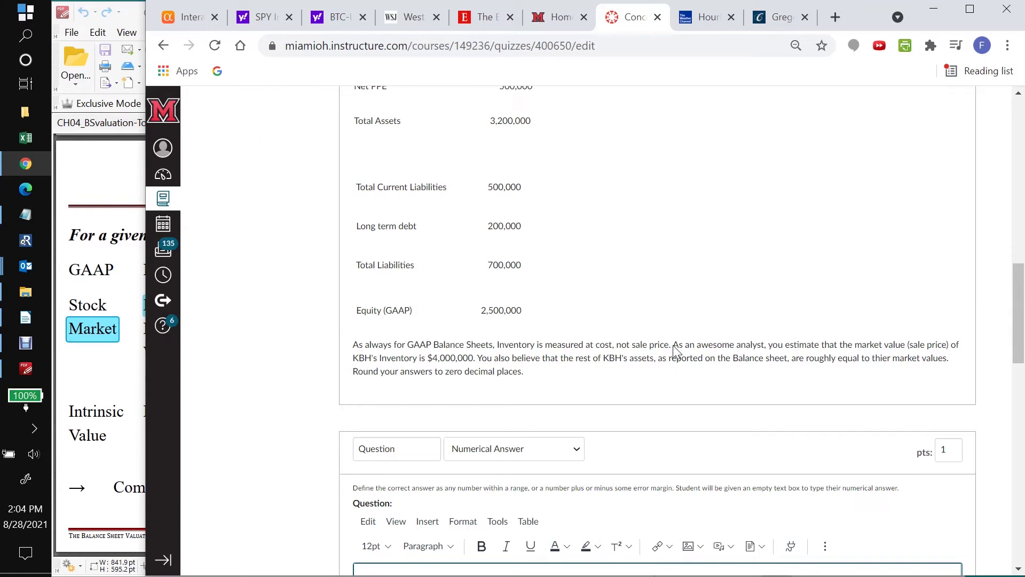
drag(674, 346, 683, 372)
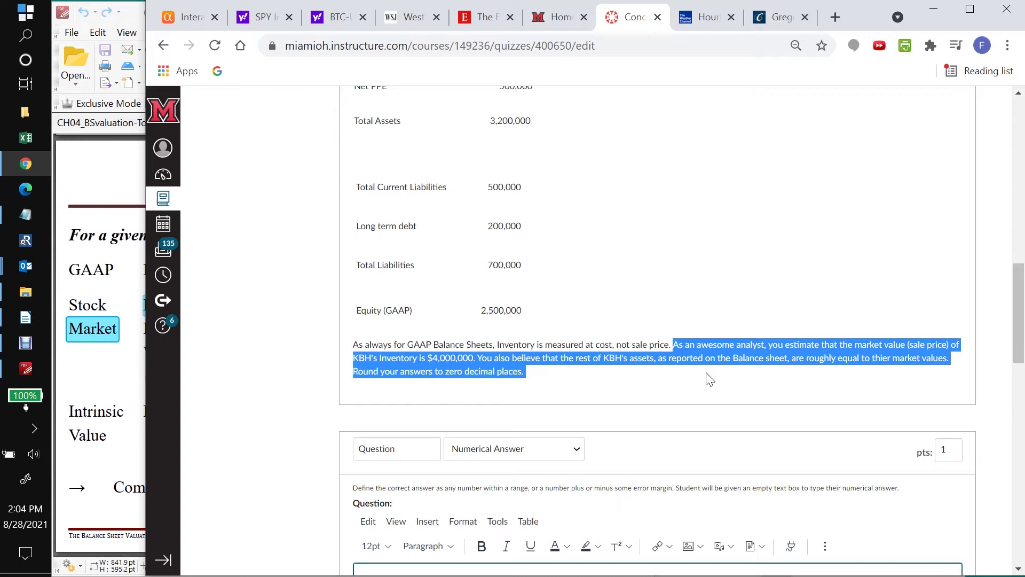
click(775, 380)
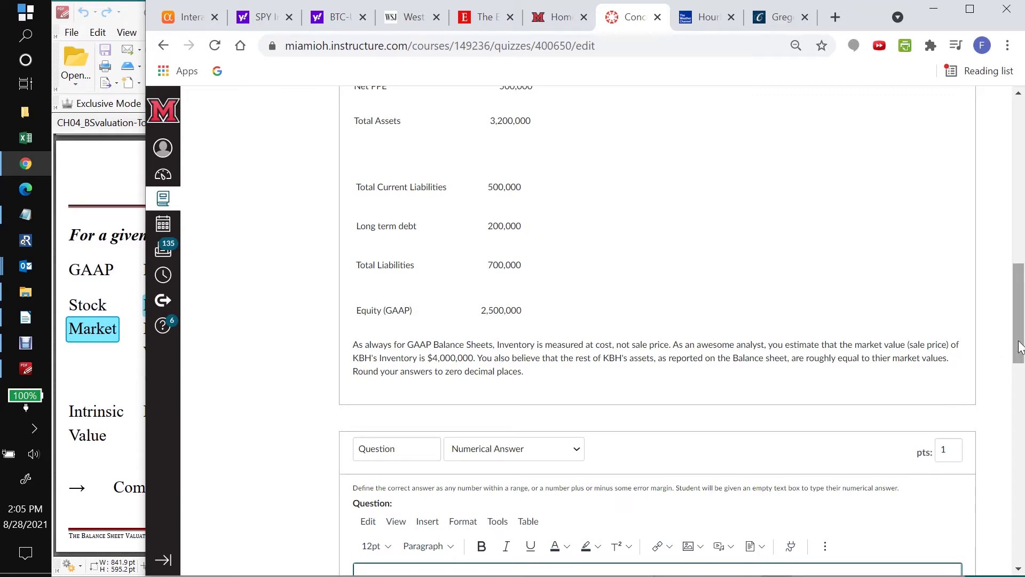
Add an empty general answer comment to the intrinsic-value question
drag(1019, 347, 1021, 395)
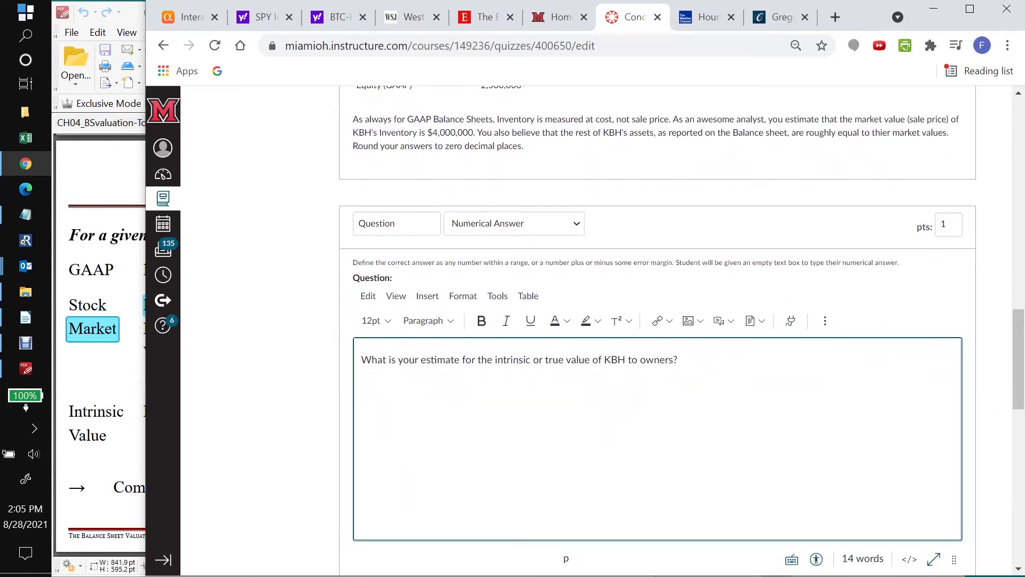
drag(1020, 389, 1023, 455)
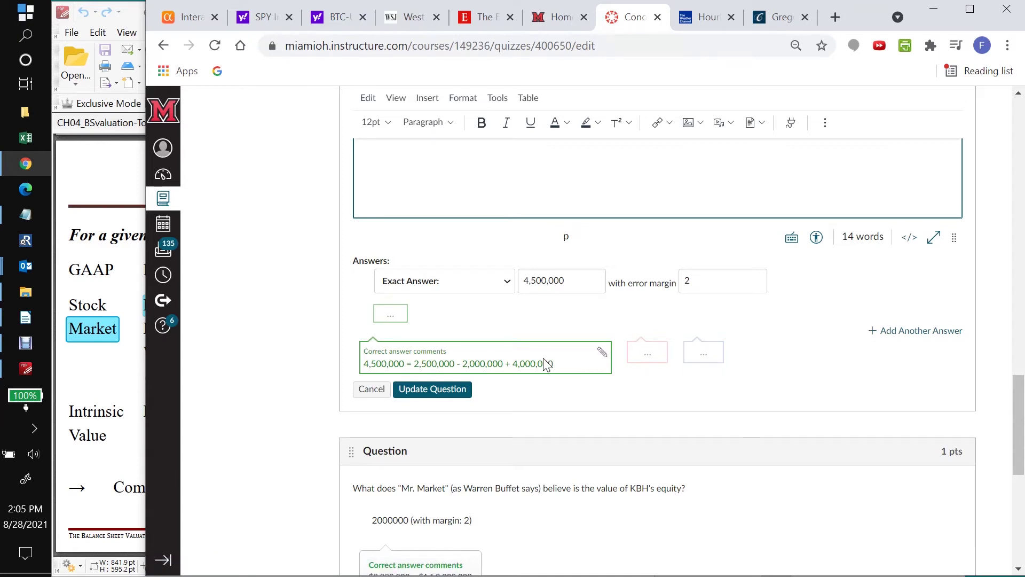
click(703, 360)
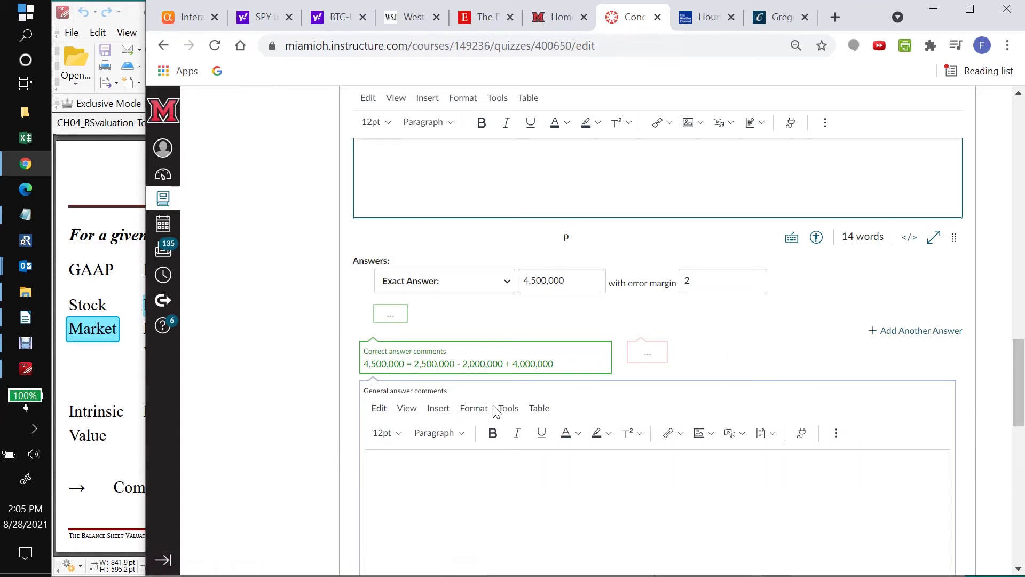
Page through the handout to confirm the examples start on pages 8 and 11
click(128, 364)
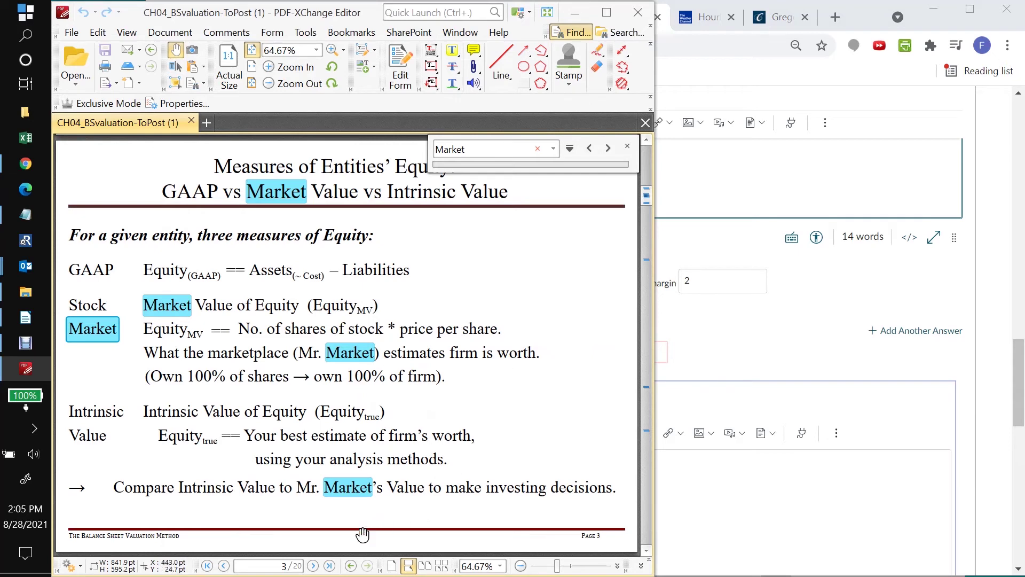
click(314, 566)
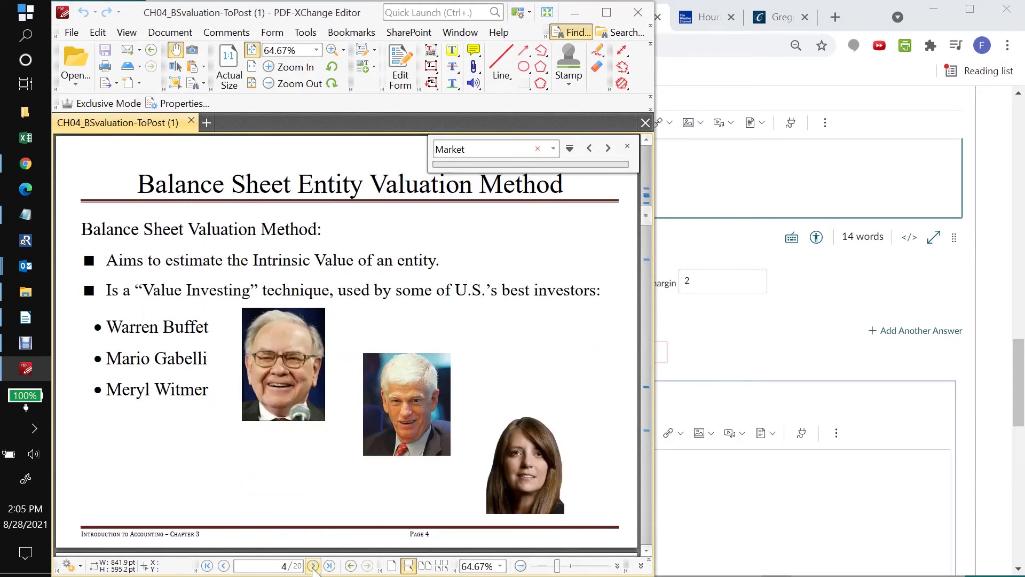
click(314, 567)
click(313, 566)
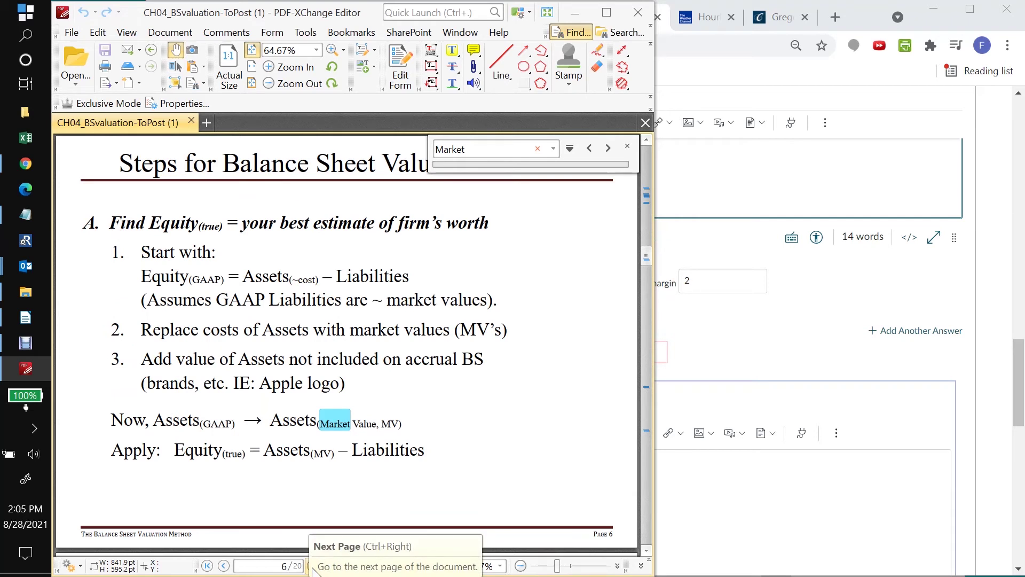
click(314, 567)
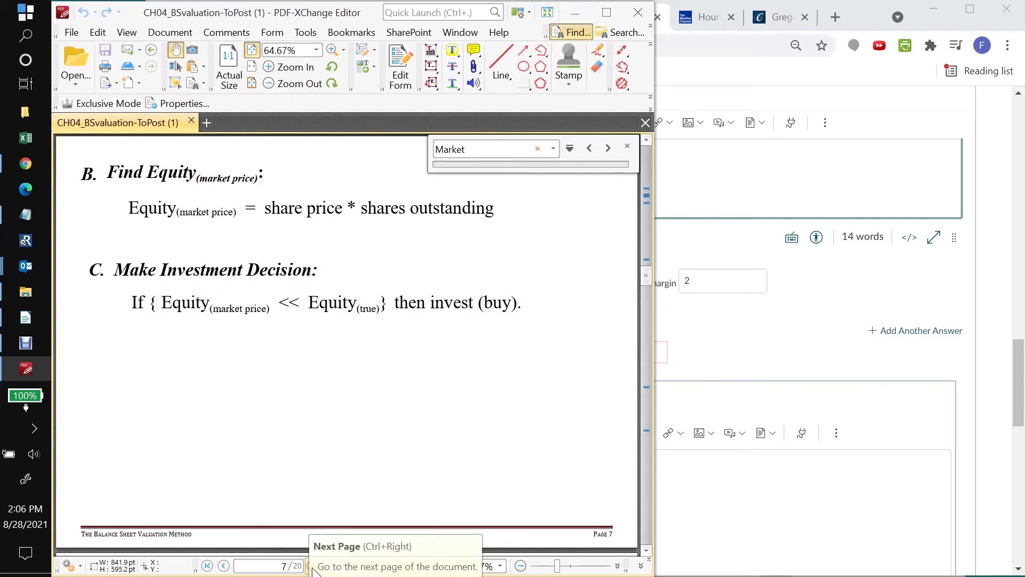
click(313, 570)
key(alt+Tab)
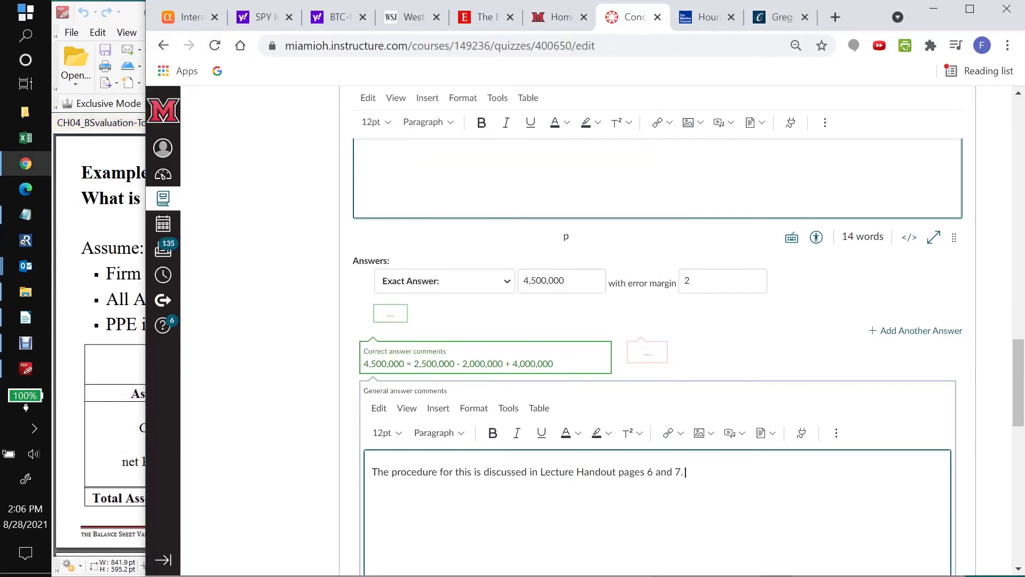
click(76, 334)
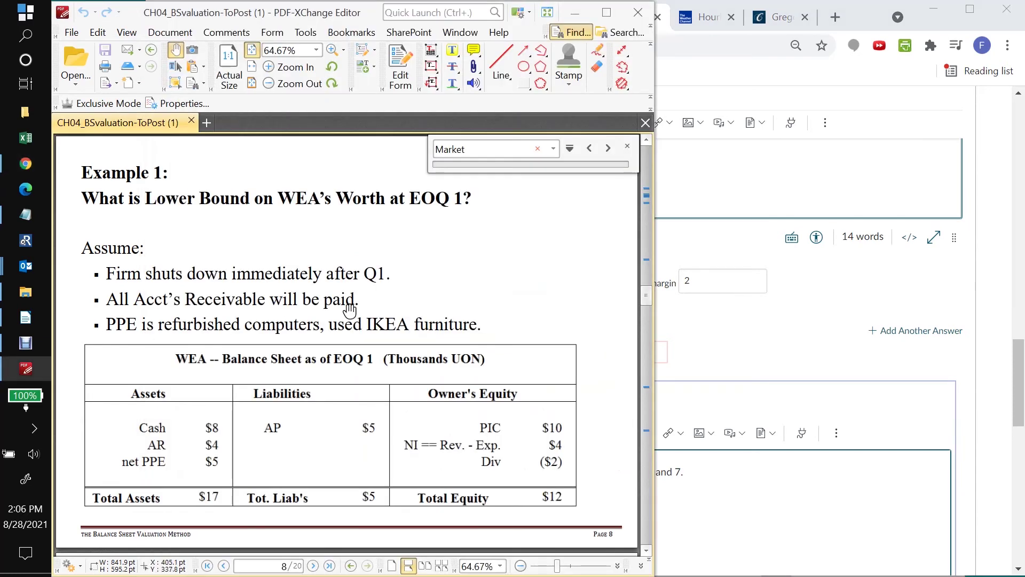
click(314, 568)
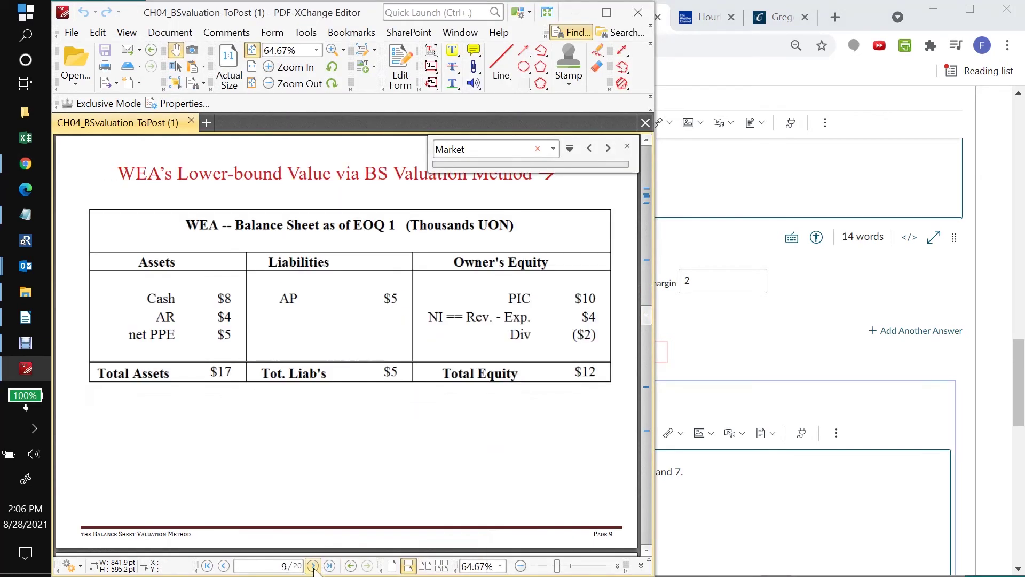
click(314, 568)
click(314, 568)
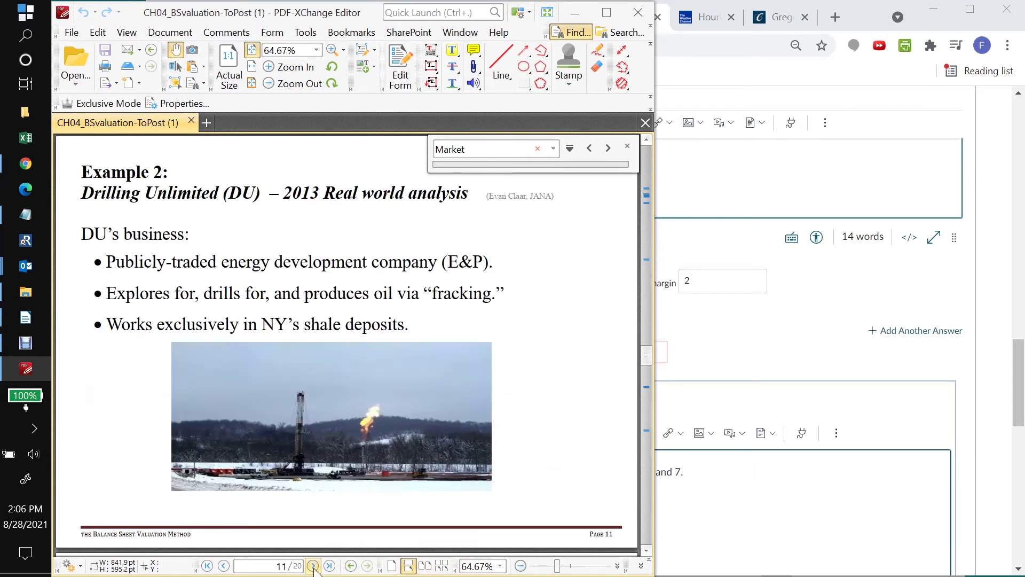
Correct the misspelling 'Relevent' to 'Relevant' in the general comment
right_click(708, 470)
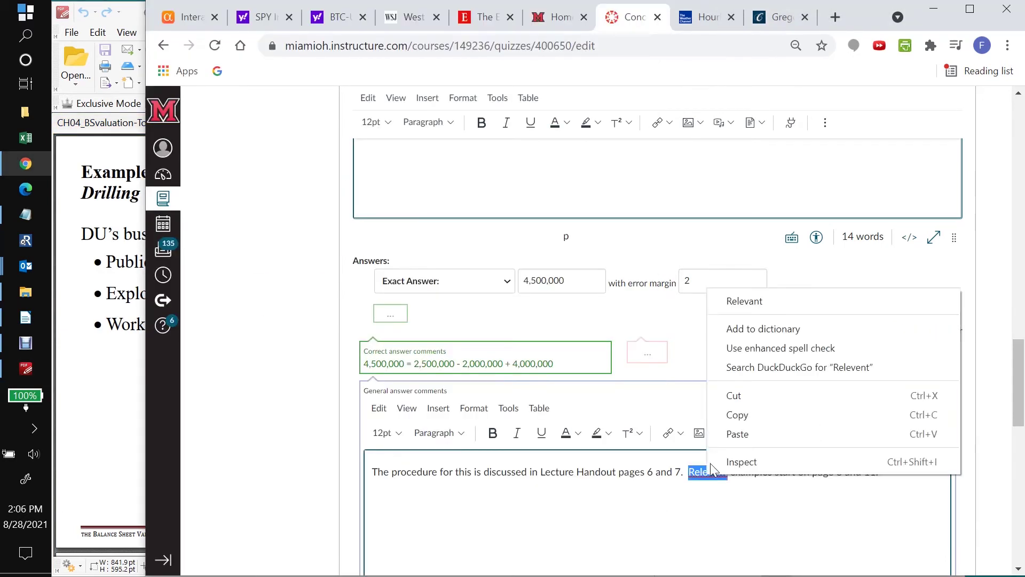
click(747, 301)
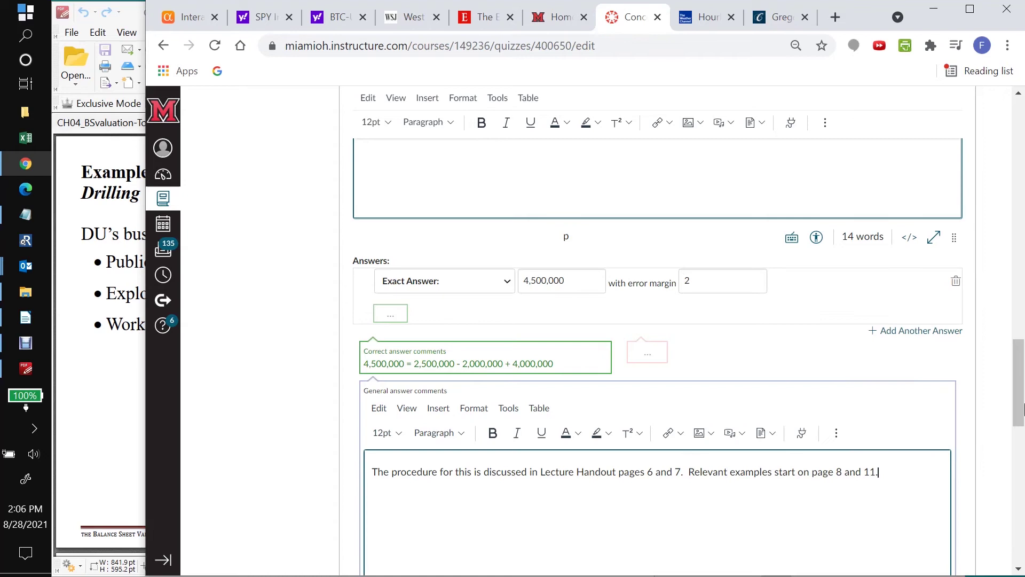
drag(1023, 398, 1024, 451)
Add a 'Hint' line with the pasted GAAP-to-market-value hint and close the comment editor
scroll(1023, 451, up, 10)
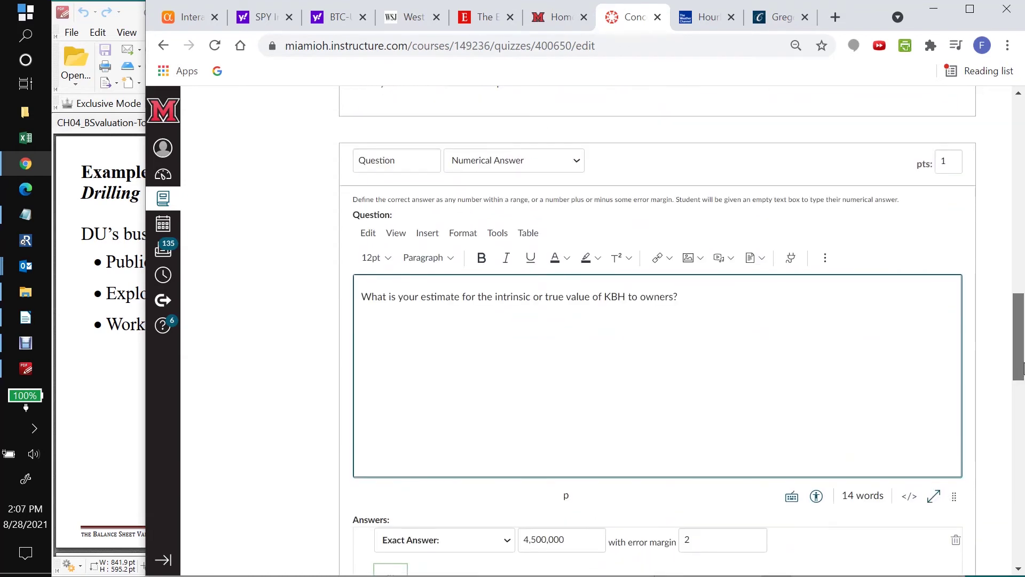
scroll(1023, 451, down, 9)
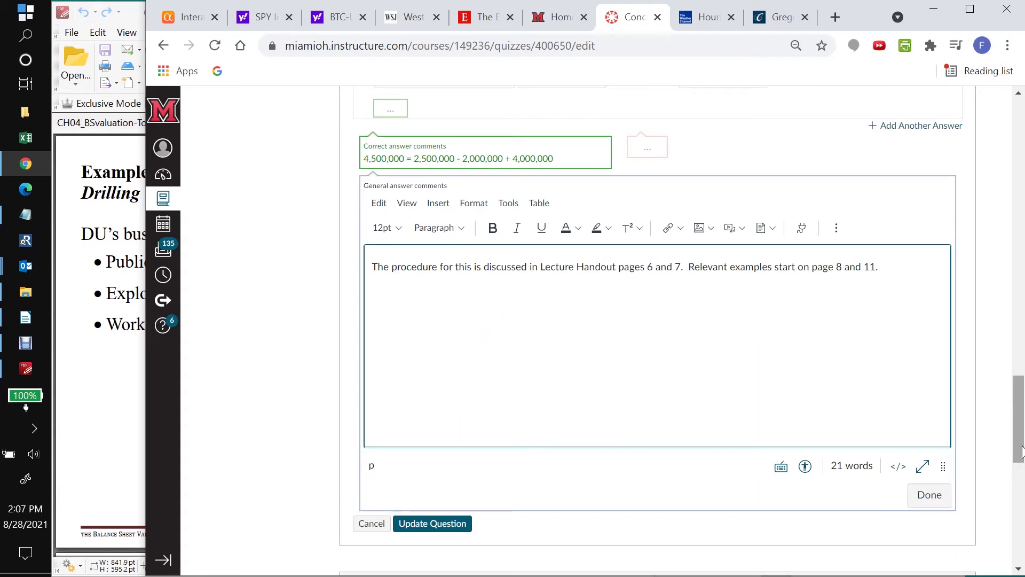
text(Hint)
text(: As always with this method, selectively convert the GAAP value of the entity's assets to market values (as indicated by the problem statement), then subtract Liabilities from Assets to get your estimate of Intrinsic or True Value of the firm's equity.)
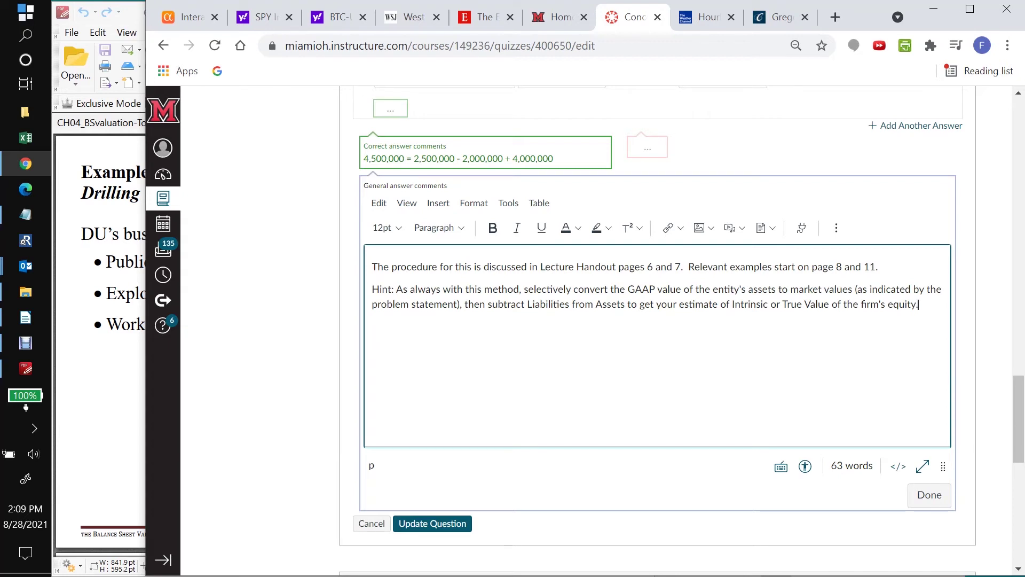
drag(372, 289, 919, 304)
click(920, 304)
click(926, 497)
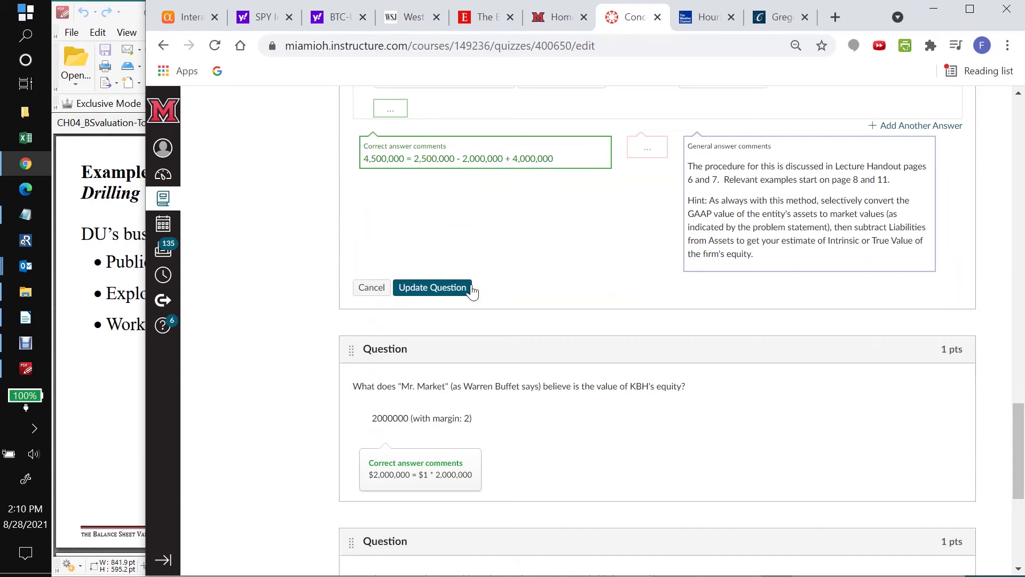
Save the intrinsic-value question and check the lecture handout pages for the KBH question
click(443, 288)
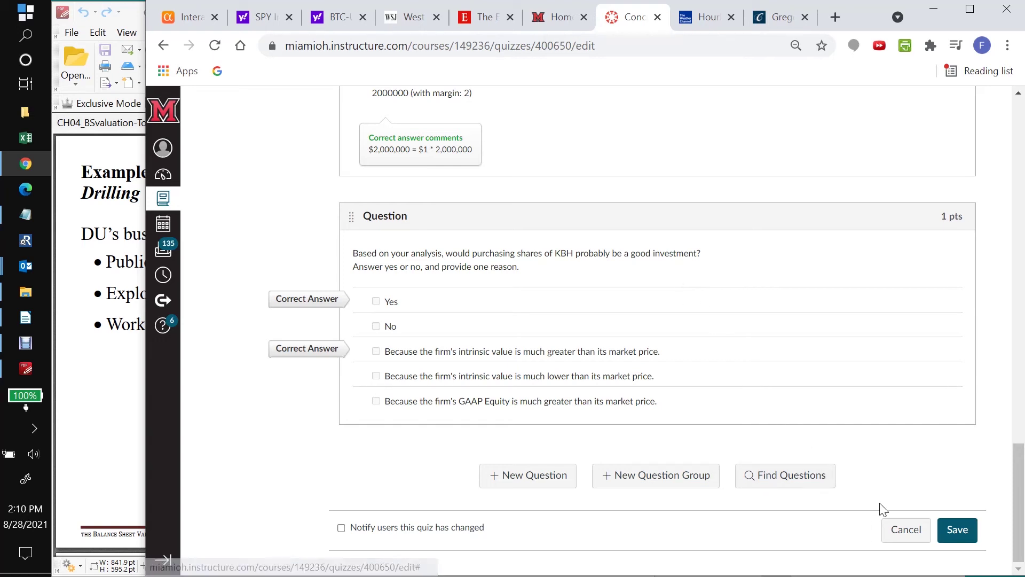
click(957, 530)
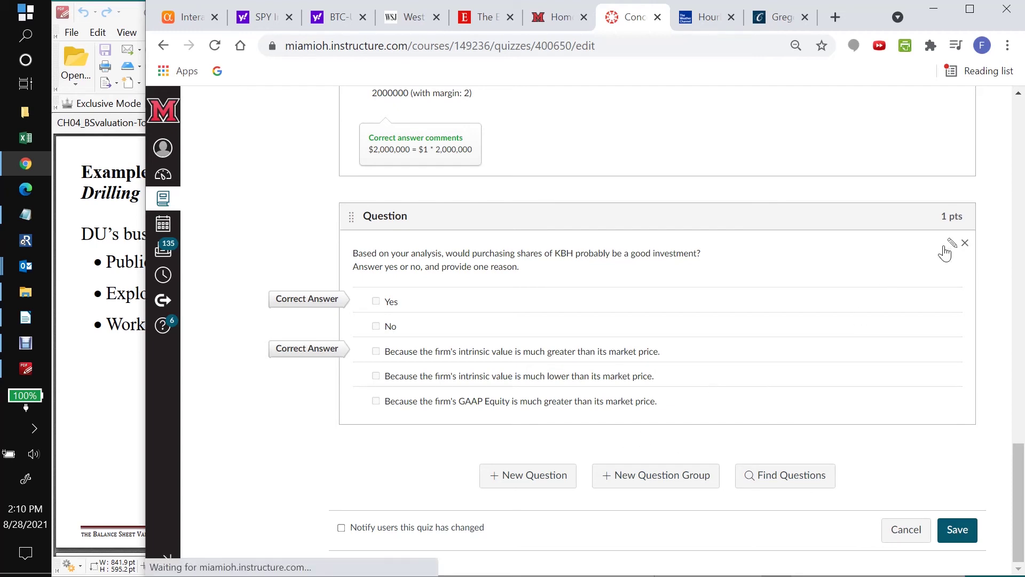
click(949, 245)
click(126, 470)
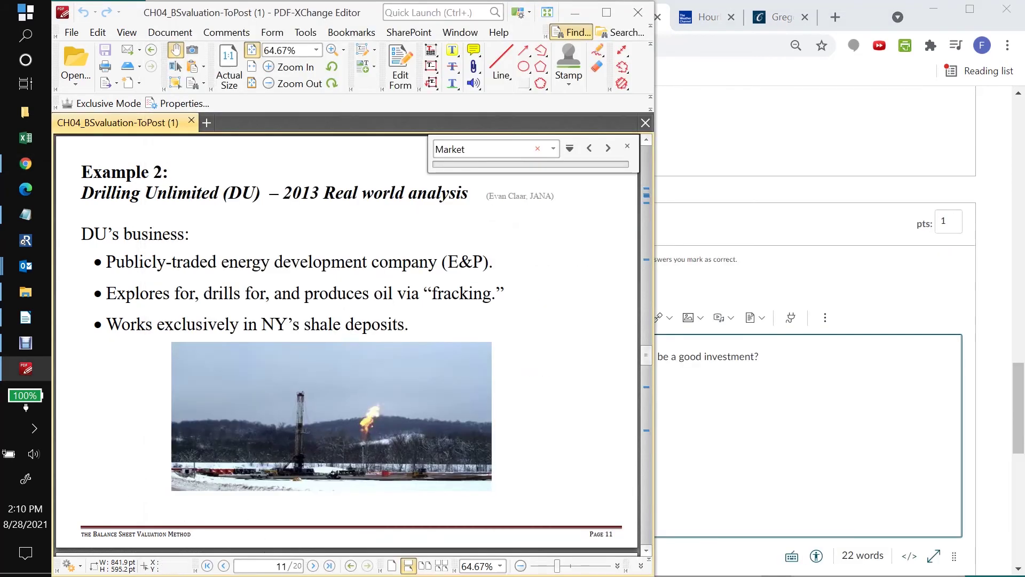
click(224, 566)
click(224, 566)
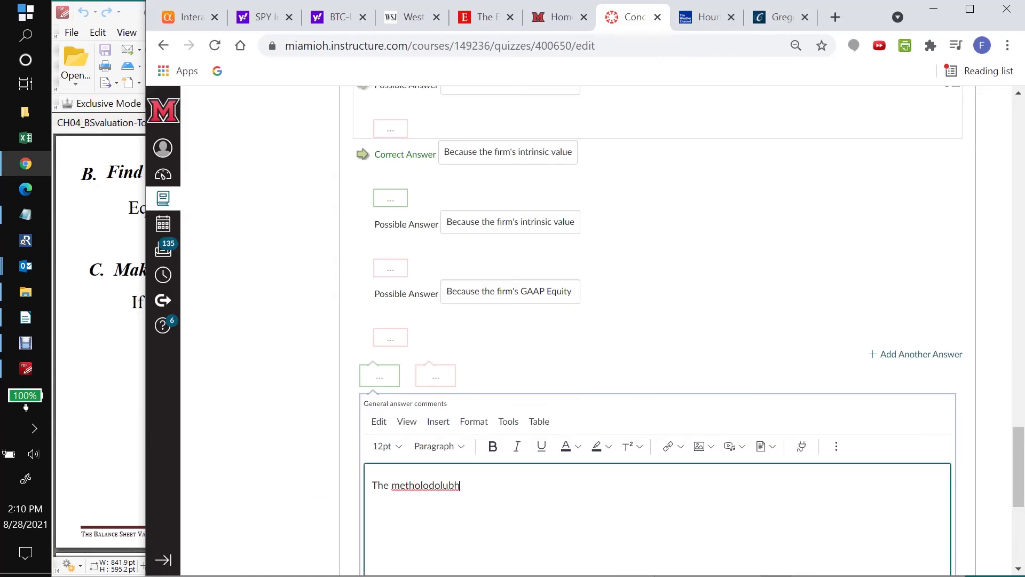
Write the KBH question's general comment citing the page 7 methodology, with a Mister Market hint
key(BackSpace)
key(BackSpace)
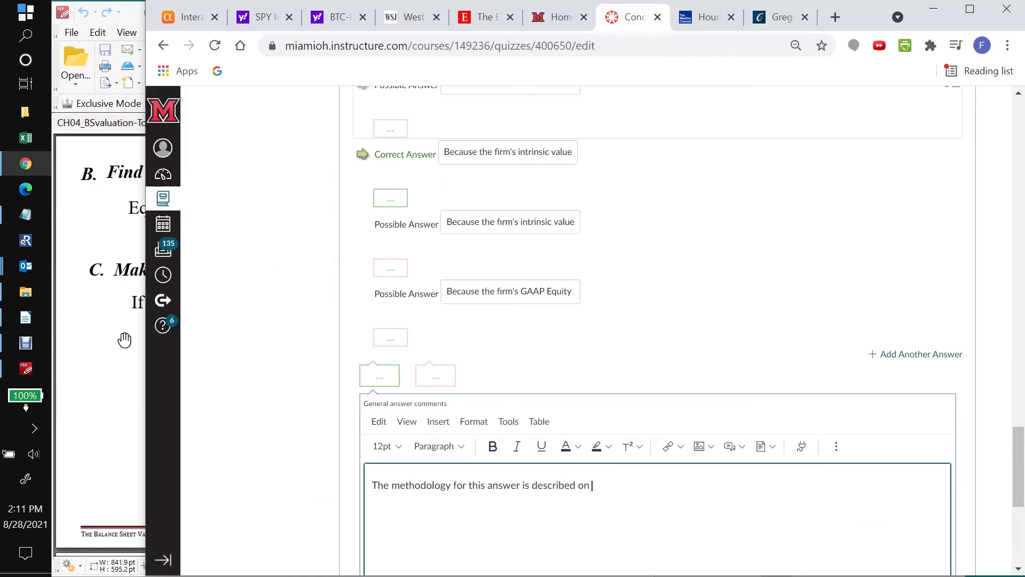
click(126, 339)
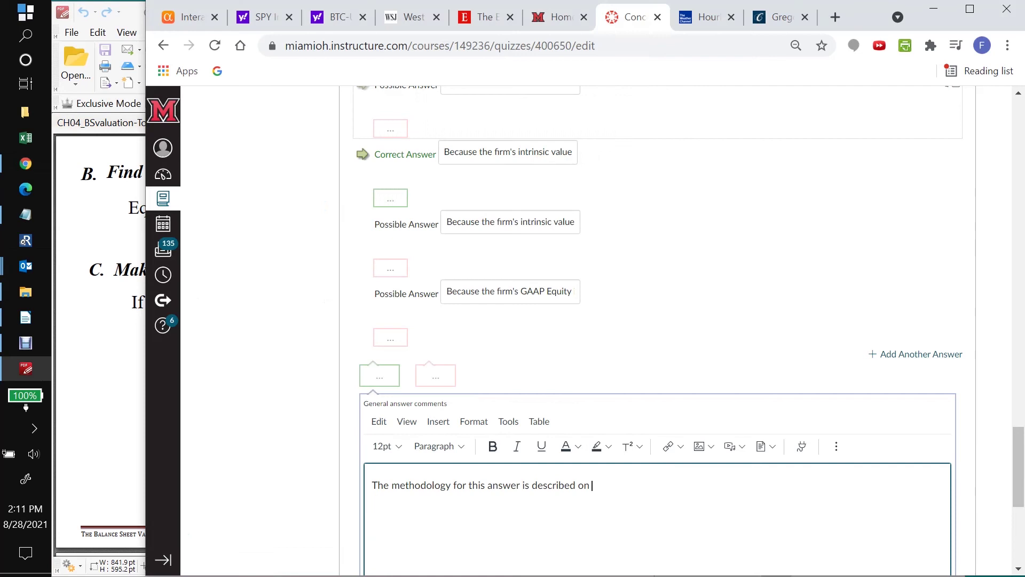
text(page 7 of the Lecture Handout notes.)
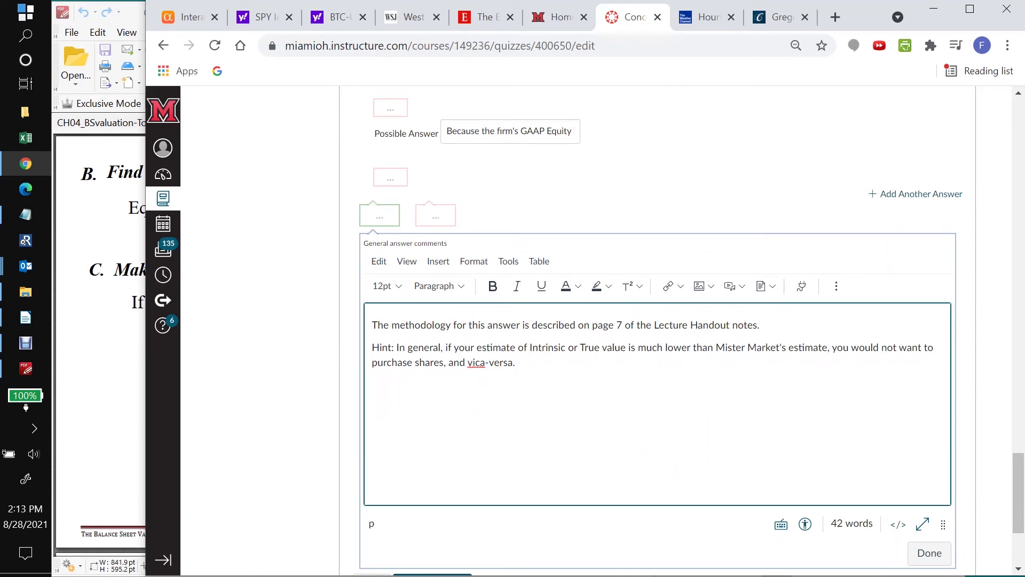
double_click(608, 347)
text(Value)
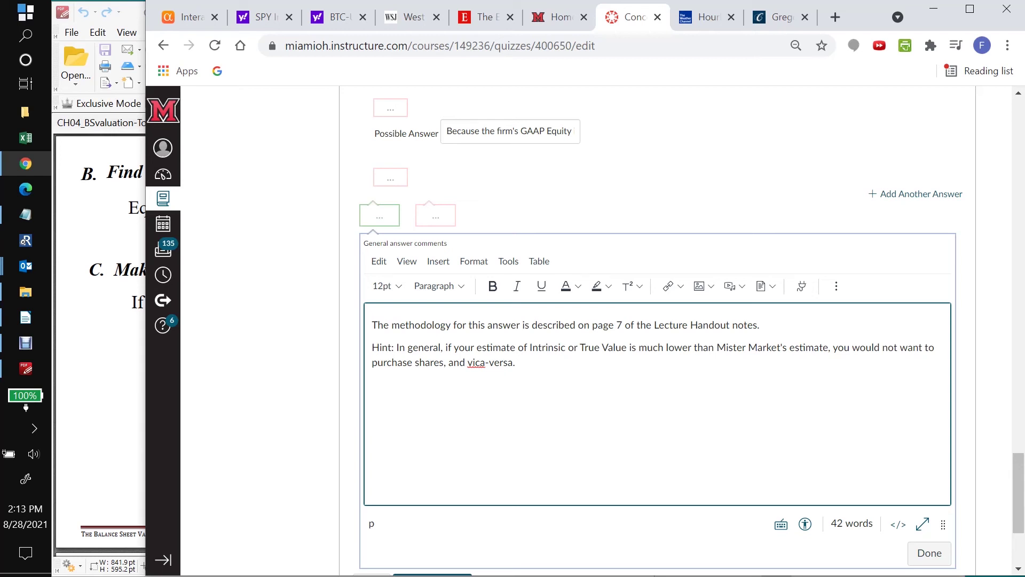
mouse_move(1019, 481)
mouse_down()
mouse_move(1021, 454)
mouse_move(1021, 480)
mouse_up()
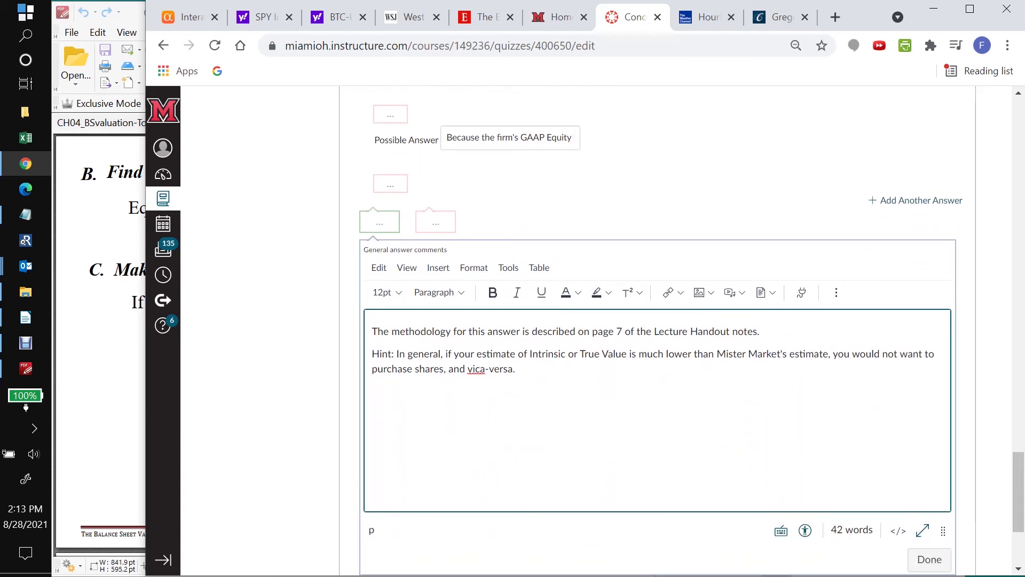
drag(466, 369, 518, 368)
click(518, 369)
drag(1020, 516, 1021, 536)
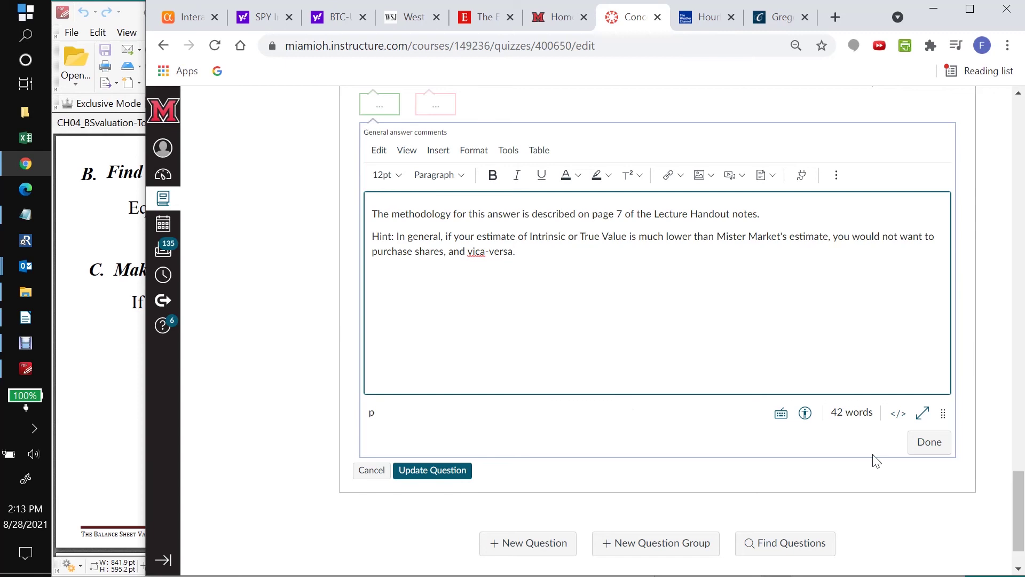
click(927, 452)
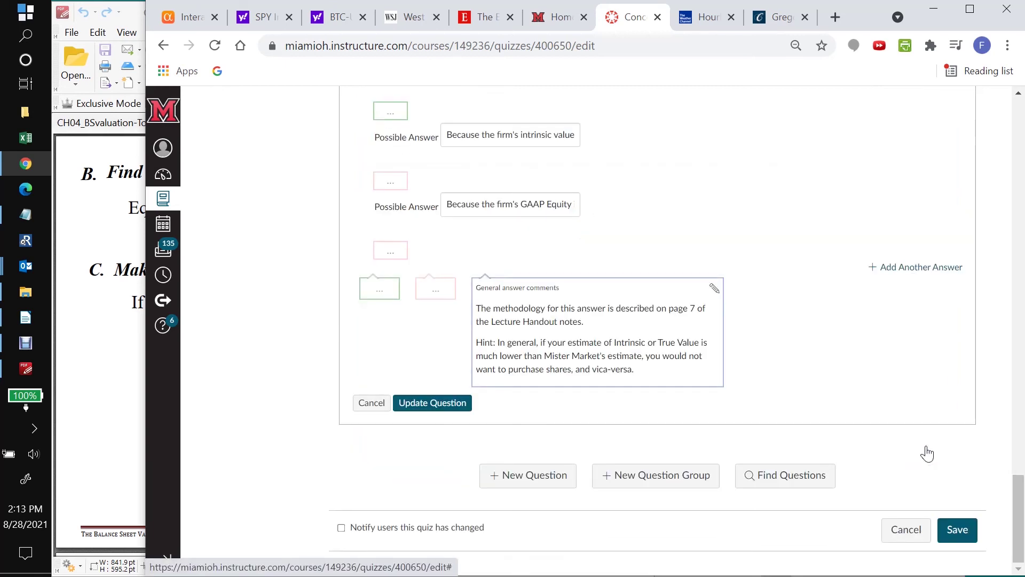
Save the KBH investment question and then the whole quiz
click(418, 404)
mouse_move(1020, 488)
mouse_down()
mouse_move(1023, 181)
mouse_move(1021, 487)
mouse_up()
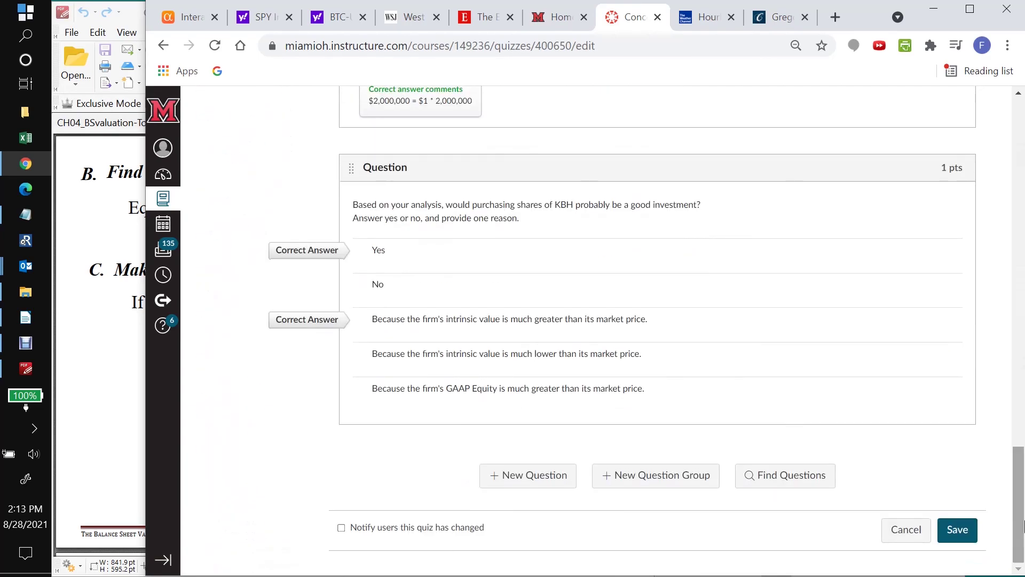
click(956, 534)
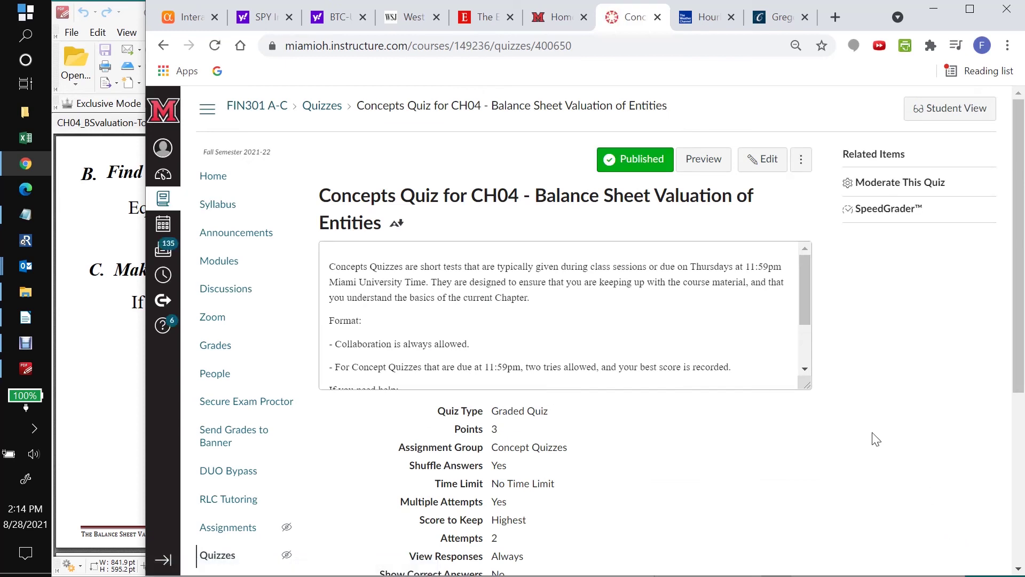
drag(1020, 276, 838, 176)
Reopen the quiz's question list with Show Question Details to review both general answer comments
click(767, 159)
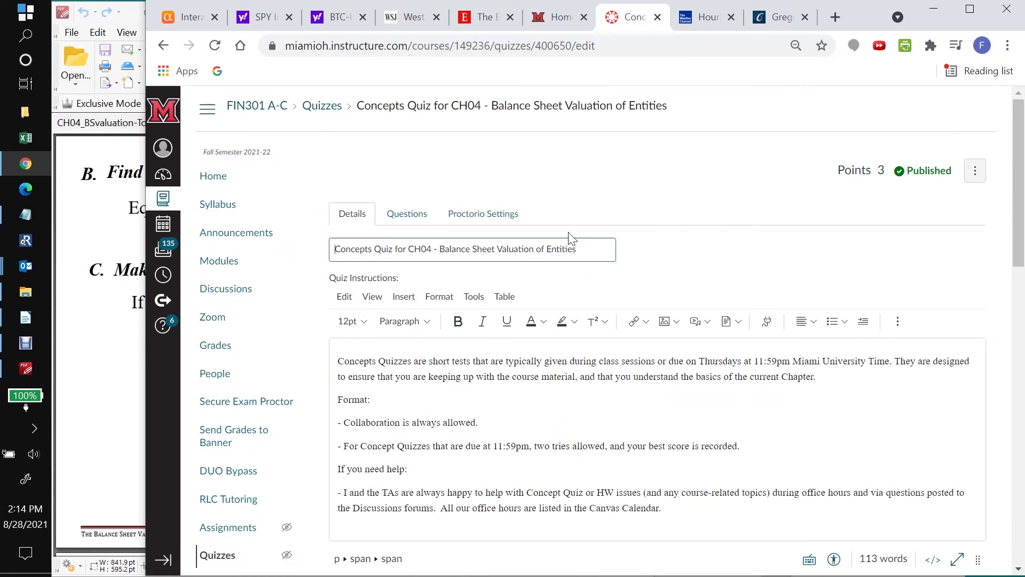
click(406, 217)
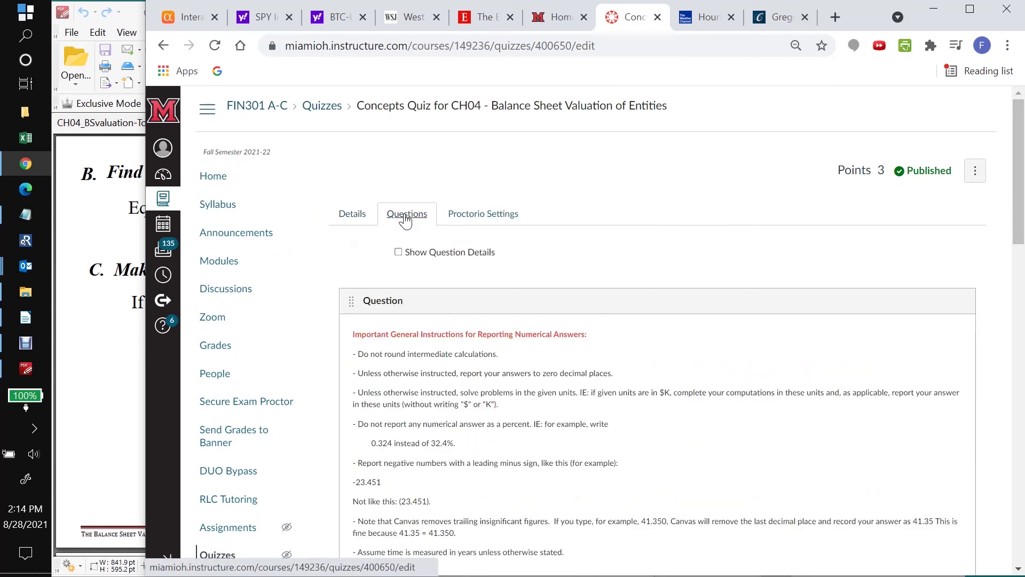
click(398, 253)
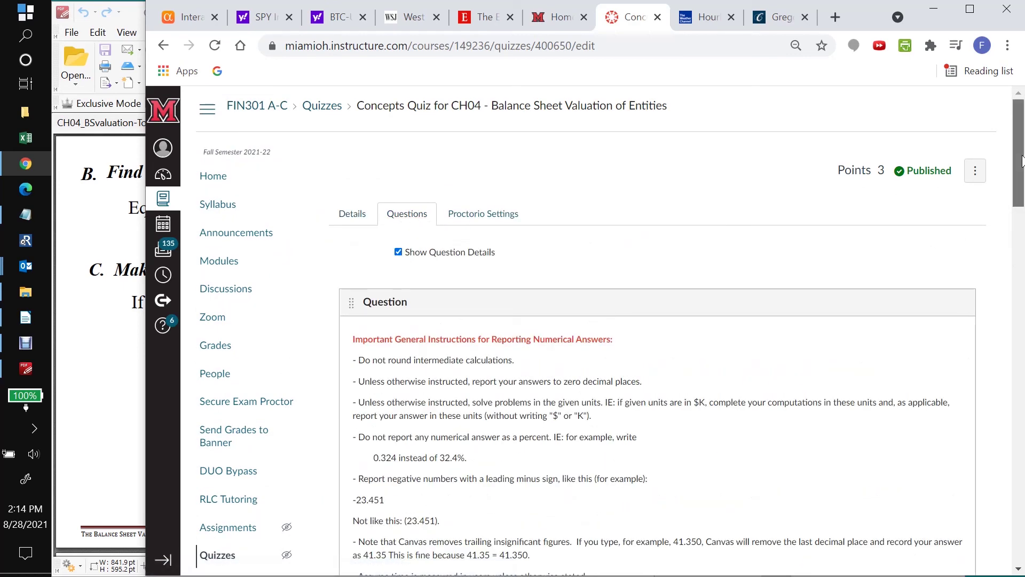
drag(1022, 160, 1023, 382)
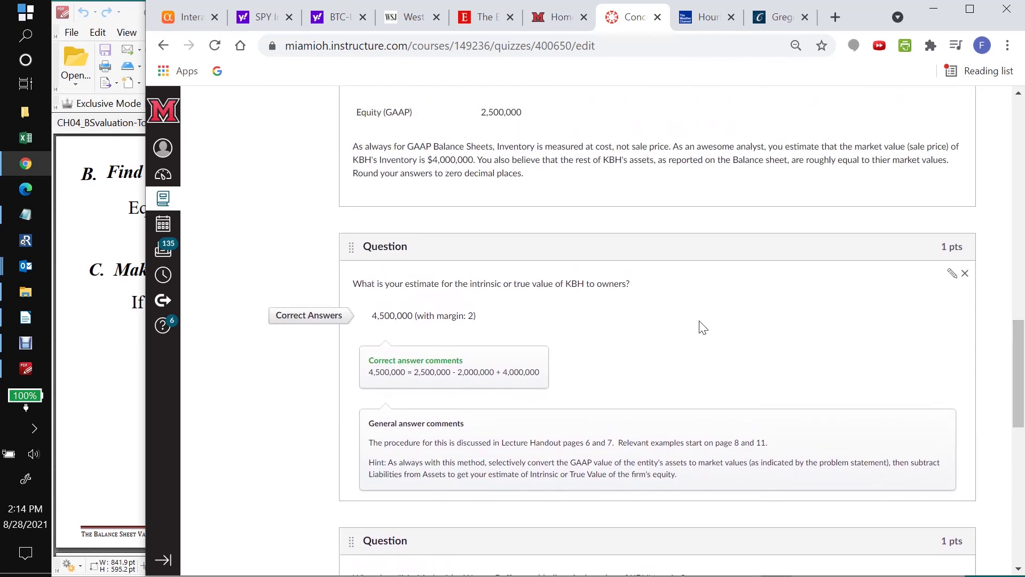
click(952, 276)
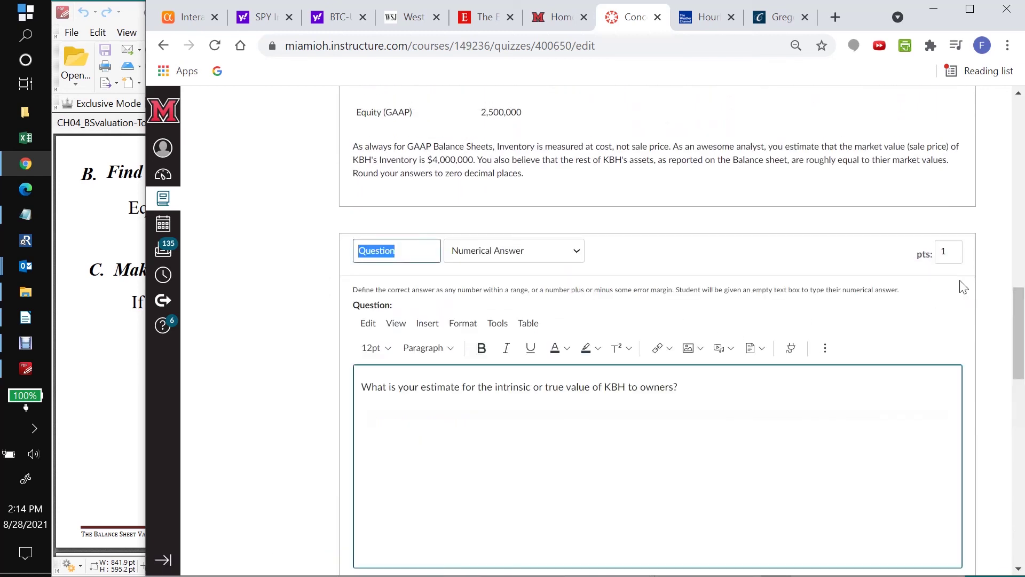
drag(1019, 315, 1024, 518)
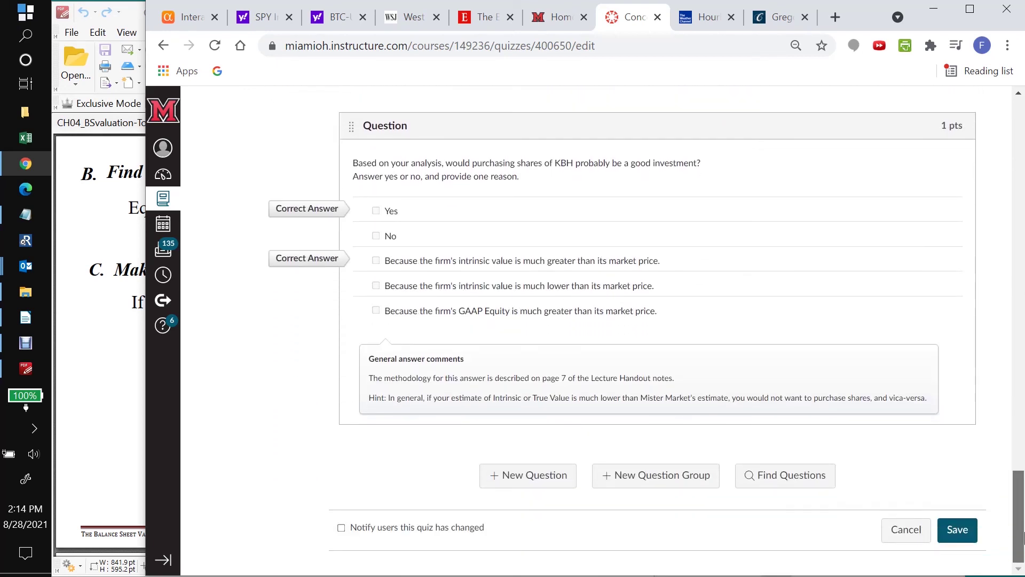
Cancel out of the quiz editor and go to the FIN301 A-C course Modules page
click(906, 530)
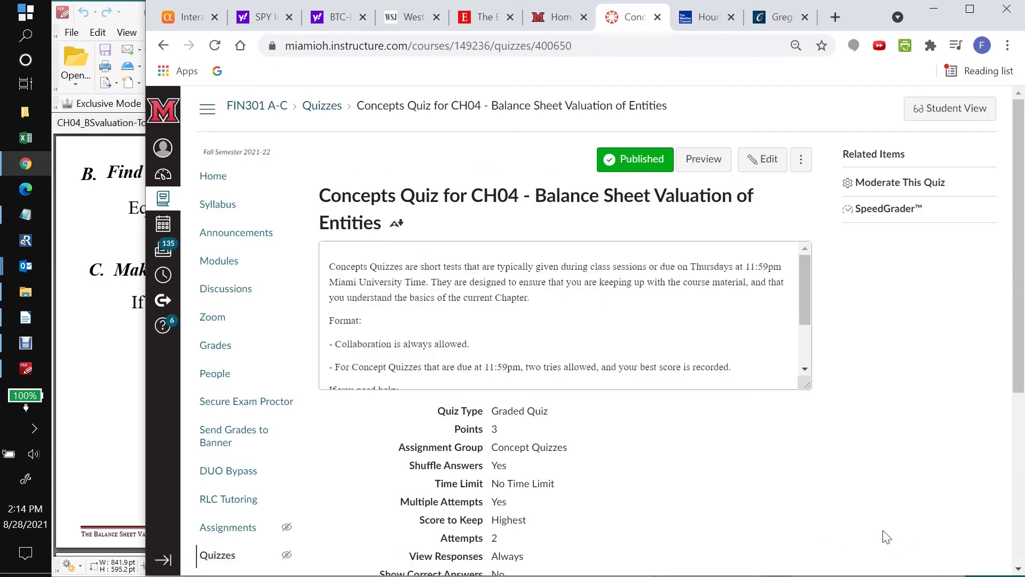
click(228, 266)
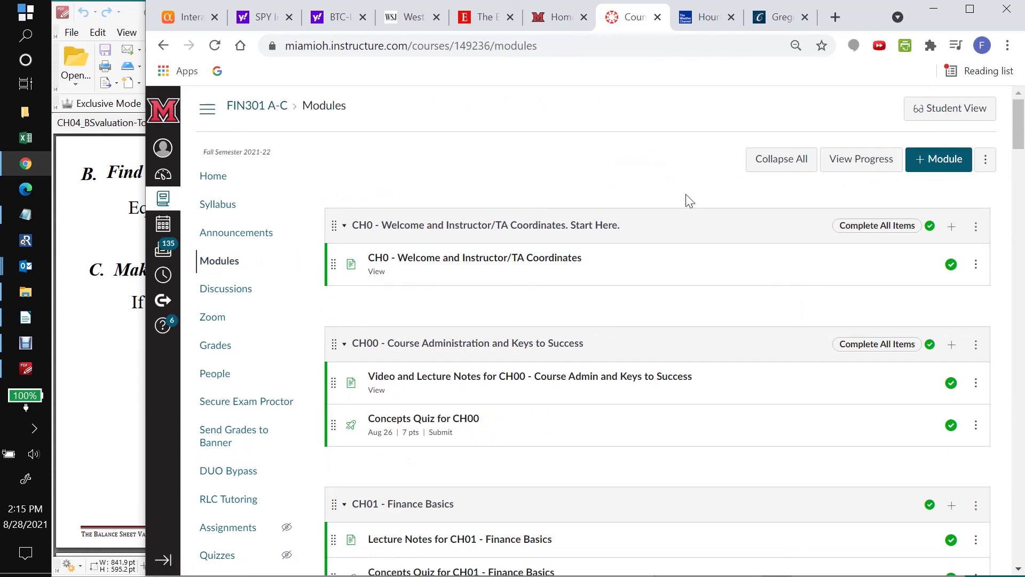
mouse_move(1020, 139)
mouse_down()
mouse_move(1022, 319)
mouse_move(1020, 128)
mouse_up()
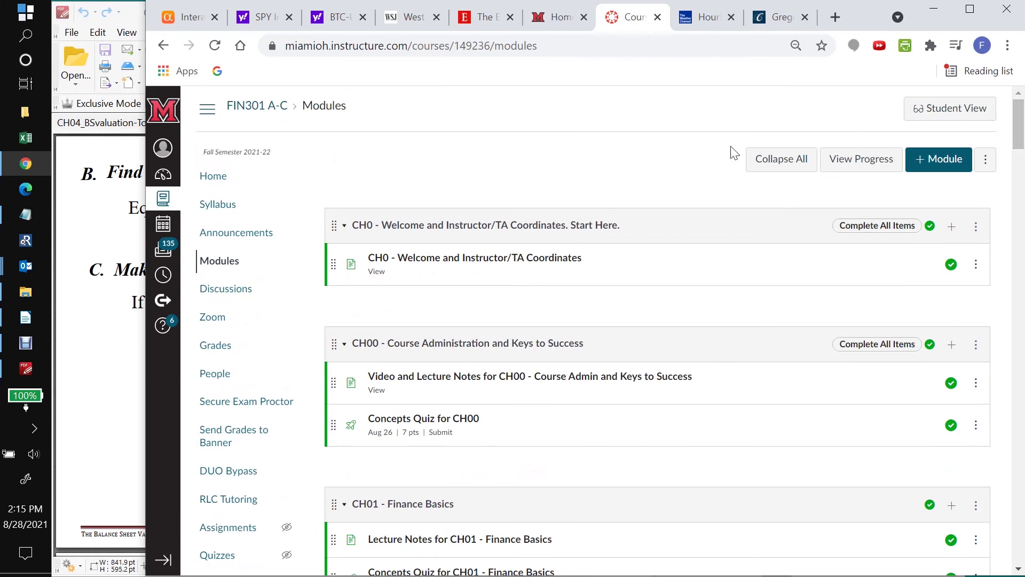